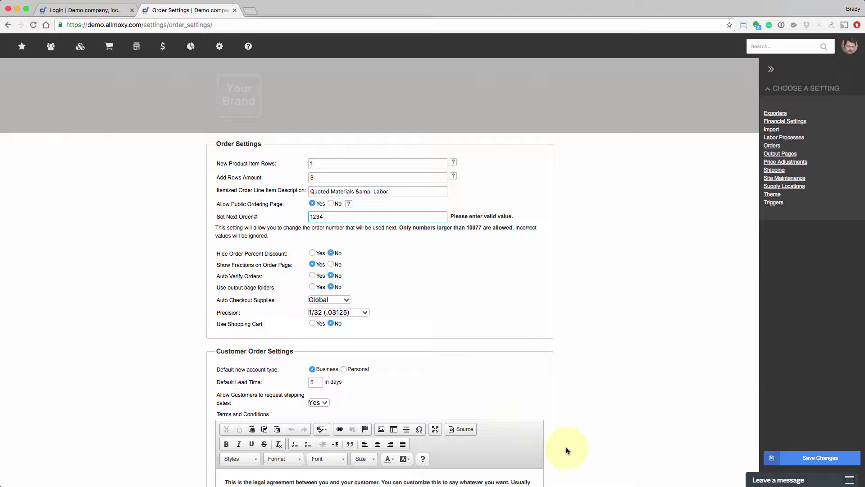
- Switch back and forth between the company login and Order Settings tabs, opening a blank tab along the way
left_click(108, 10)
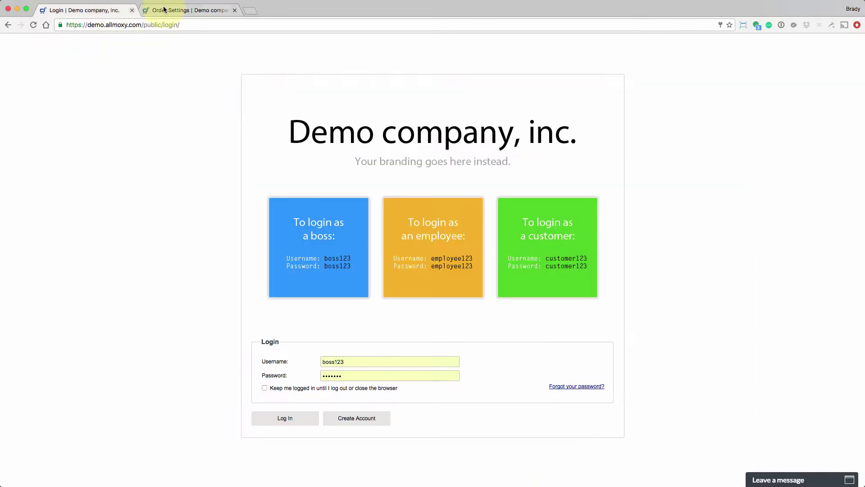
left_click(175, 12)
left_click(116, 10)
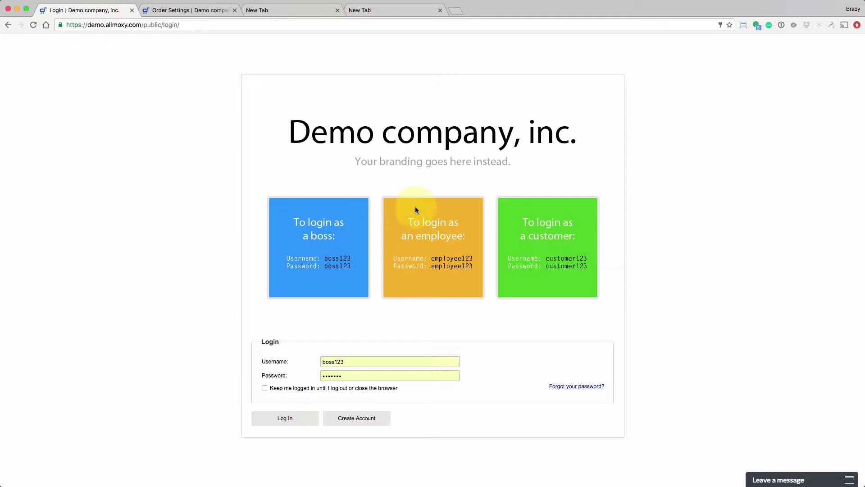
left_click(182, 6)
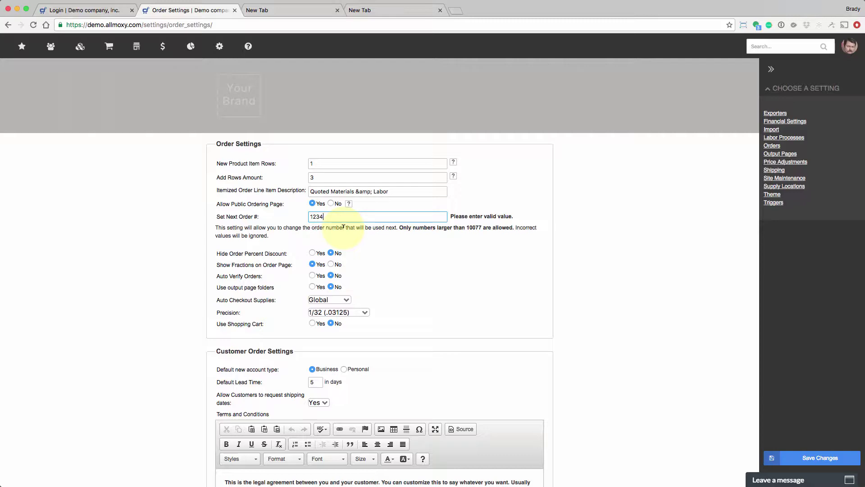
left_click(95, 10)
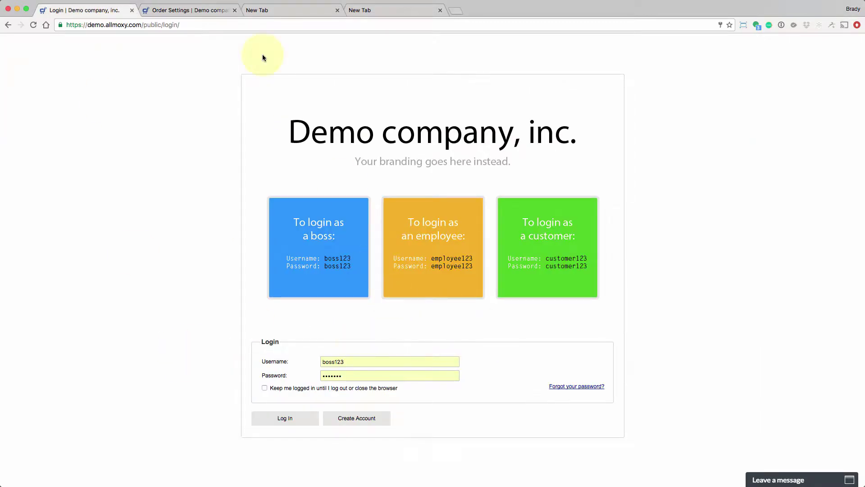
left_click(185, 10)
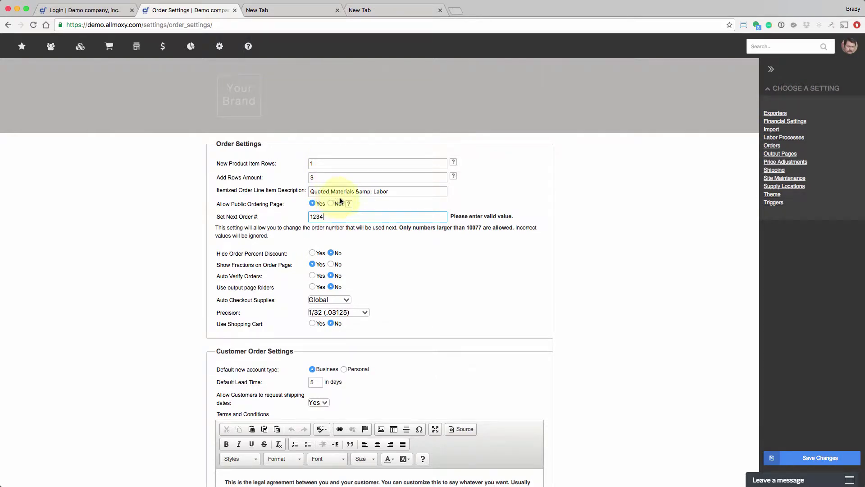
left_click(95, 10)
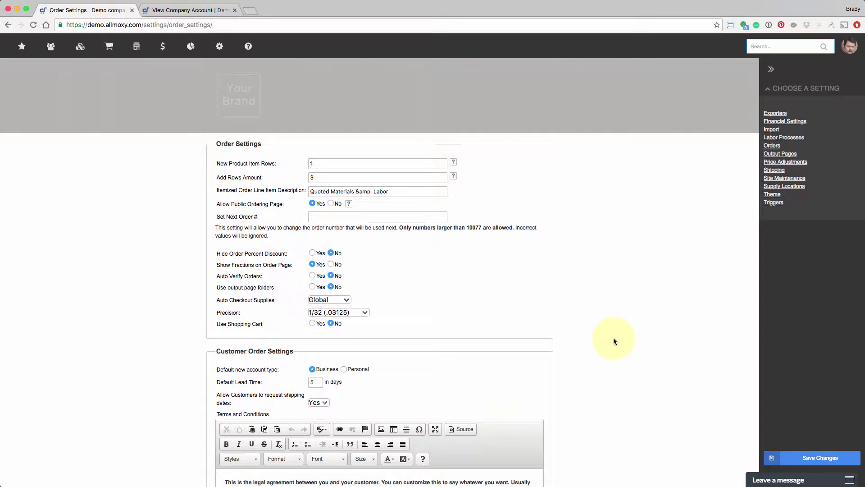
- Load Order Settings in the second tab through the gear menu's E-Commerce section
mouse_move(219, 50)
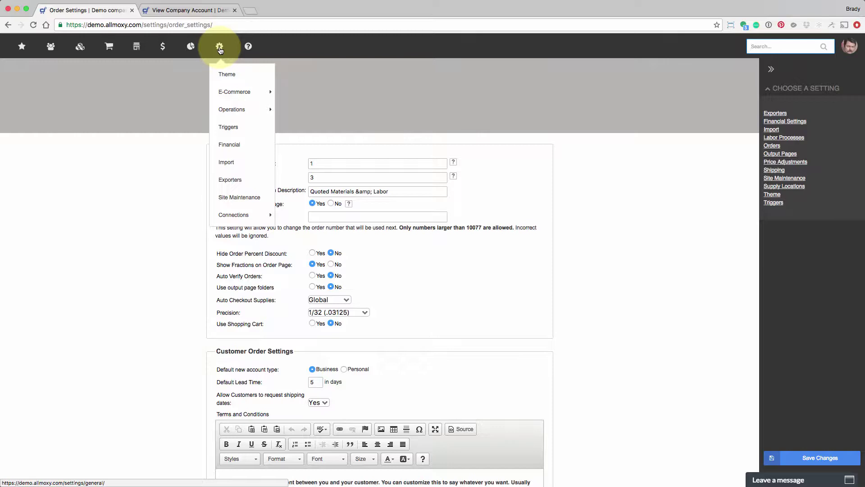
mouse_move(232, 91)
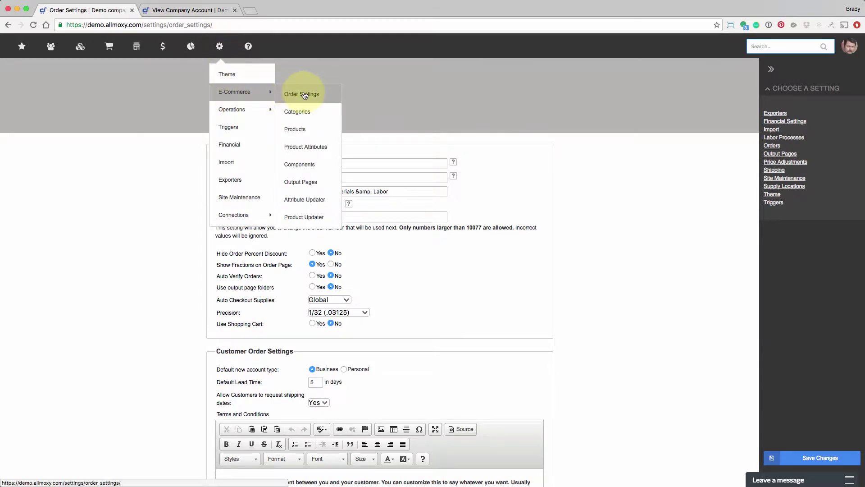
left_click(304, 95)
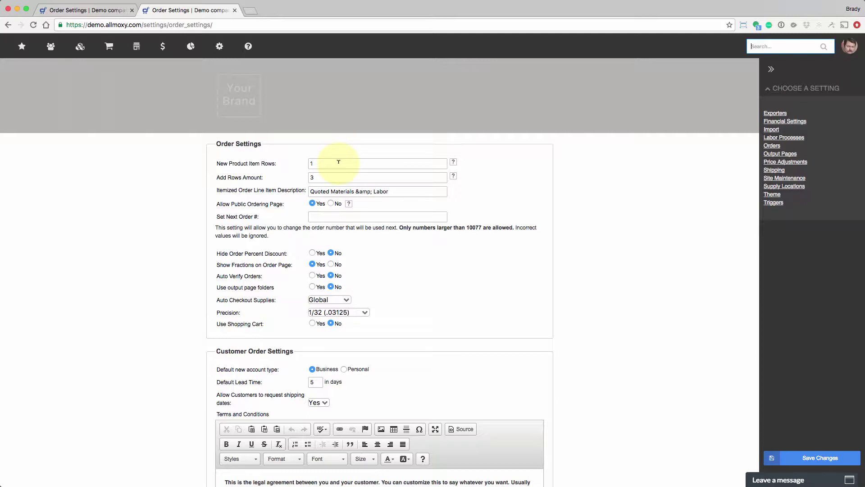
- Add a Cope & Stick Door (Alder, Square) to the Showroom Glass order from the Doors category
left_click(352, 163)
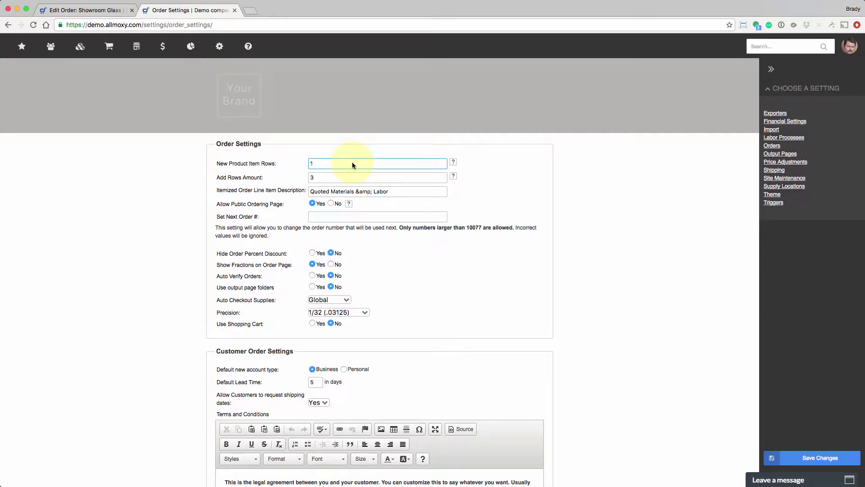
left_click(111, 12)
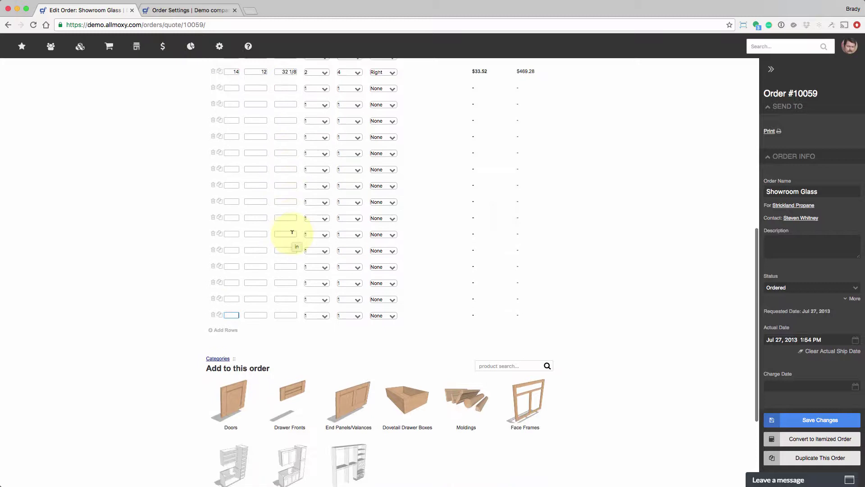
scroll(292, 232, "down", 3)
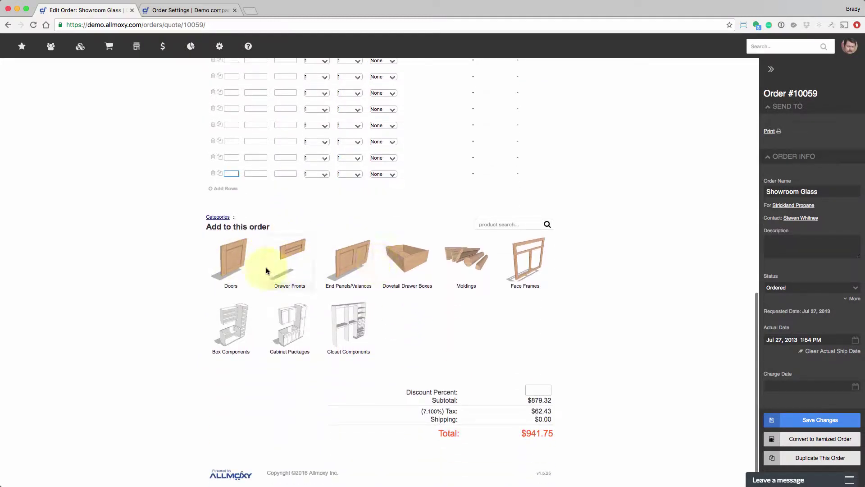
left_click(237, 266)
left_click(233, 265)
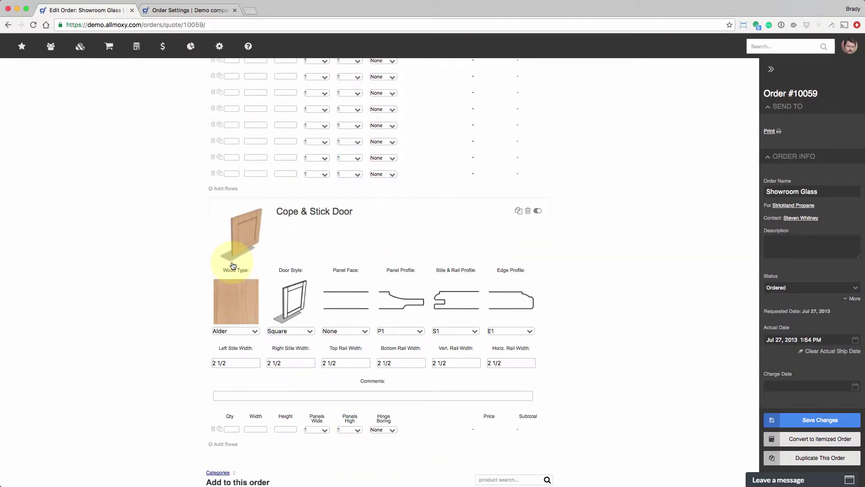
left_click(214, 432)
scroll(401, 428, "down", 5)
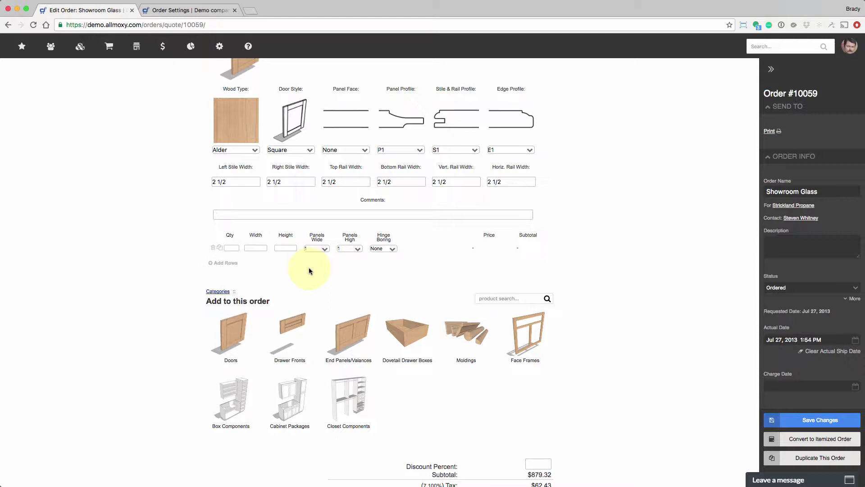
- Check Add Rows Amount 3 and New Product Item Rows 1, adding door rows in threes
key("ctrl+Tab")
left_click(321, 177)
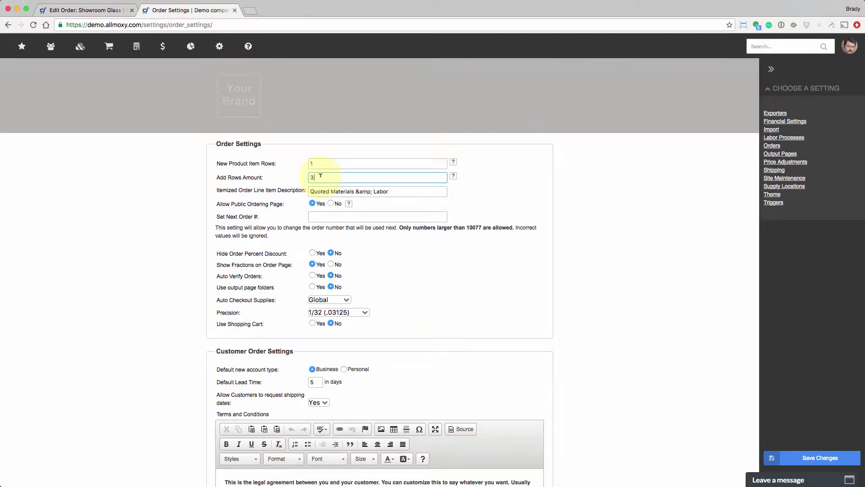
left_click(85, 10)
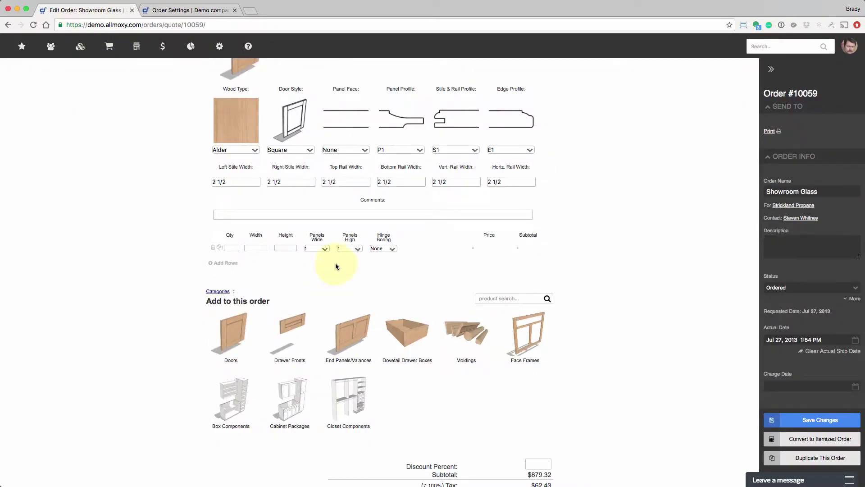
left_click(225, 263)
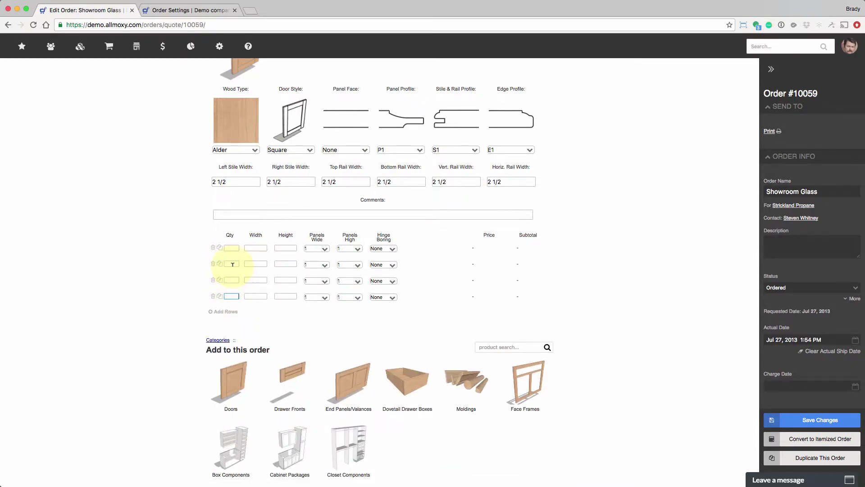
left_click(223, 311)
left_click(223, 361)
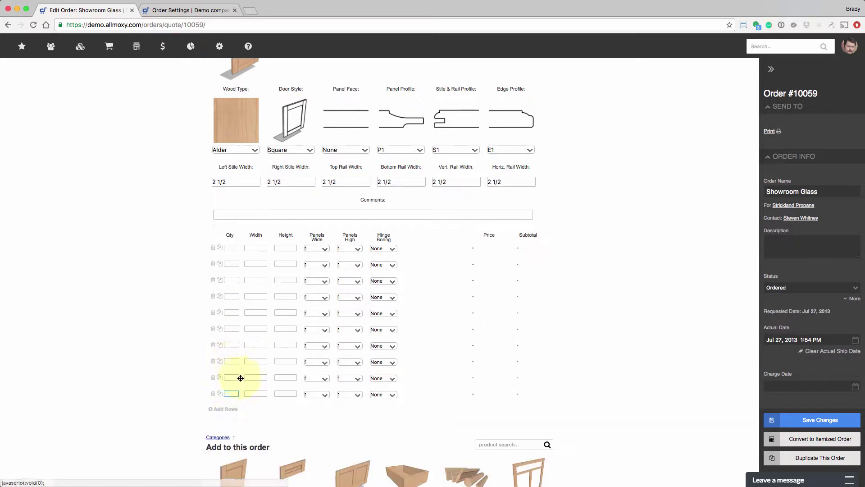
left_click(228, 410)
left_click(156, 10)
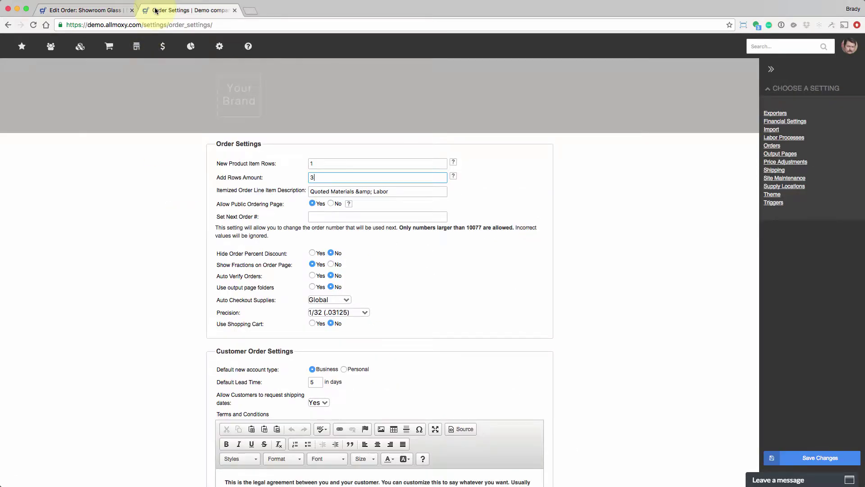
left_click(361, 158)
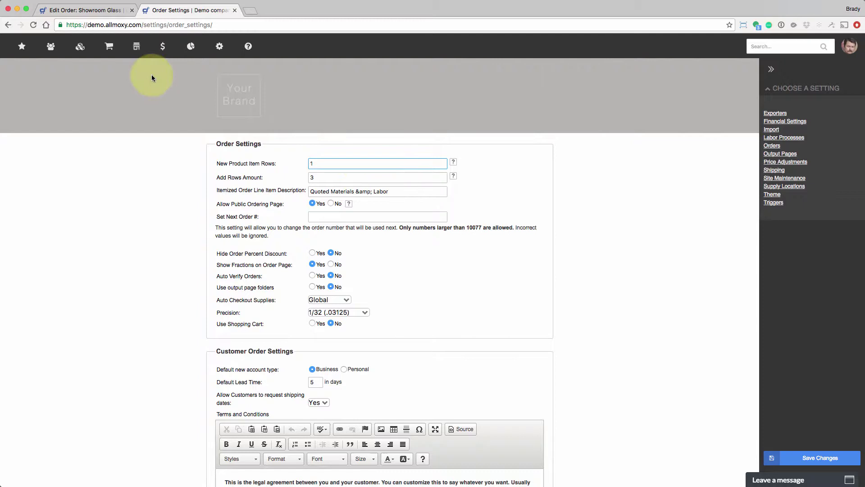
left_click(86, 9)
- Review the door rows and step through the first row's Qty, Width and Height fields
scroll(370, 230, "up", 3)
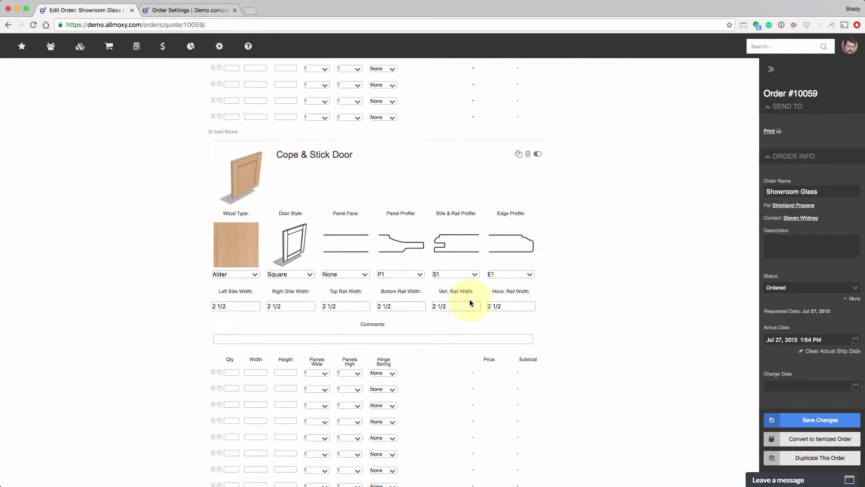
scroll(469, 299, "down", 4)
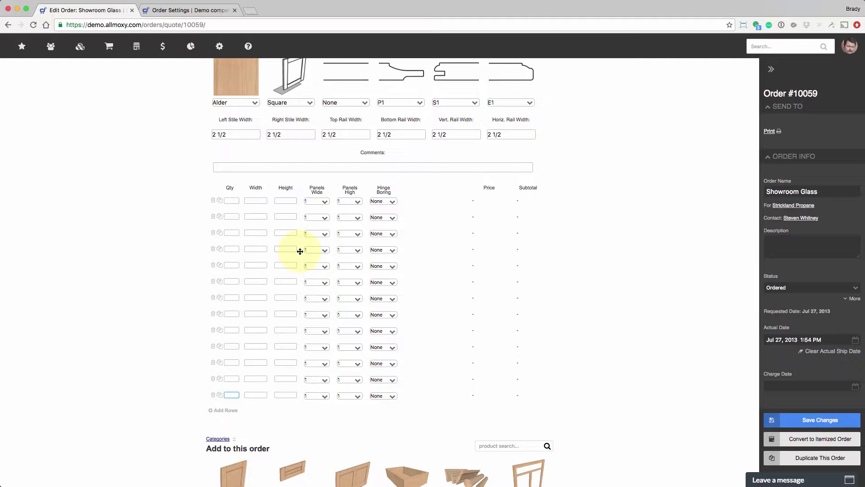
scroll(300, 251, "up", 3)
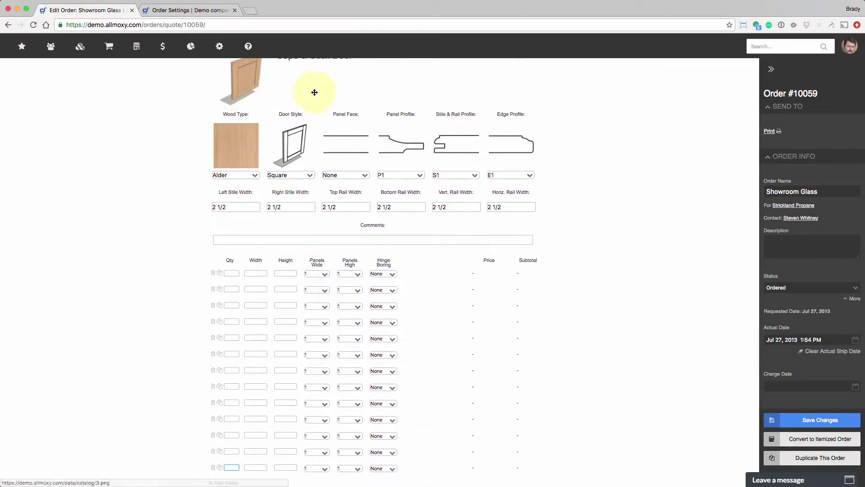
scroll(366, 167, "down", 1)
scroll(366, 167, "down", 3)
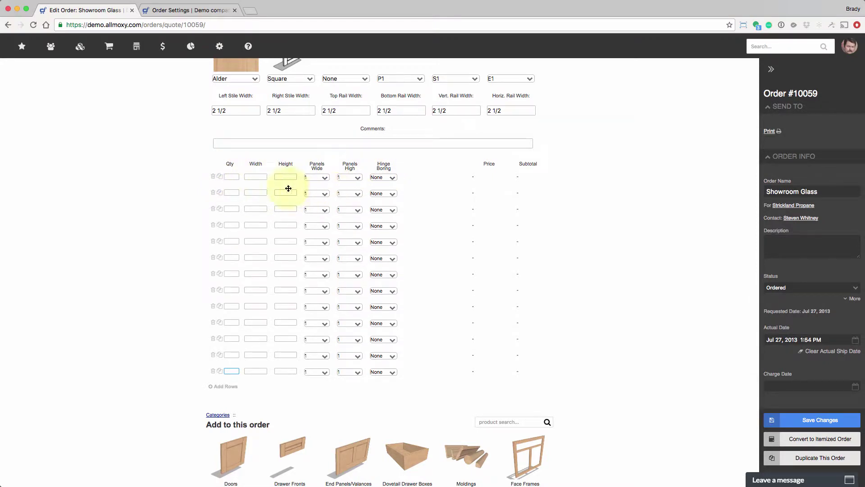
left_click(234, 177)
left_click(251, 176)
left_click(282, 176)
left_click(189, 10)
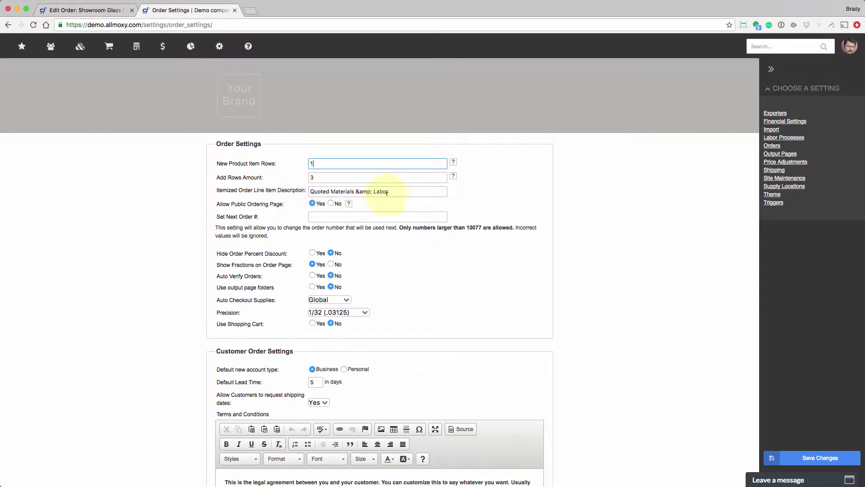
left_click(403, 192)
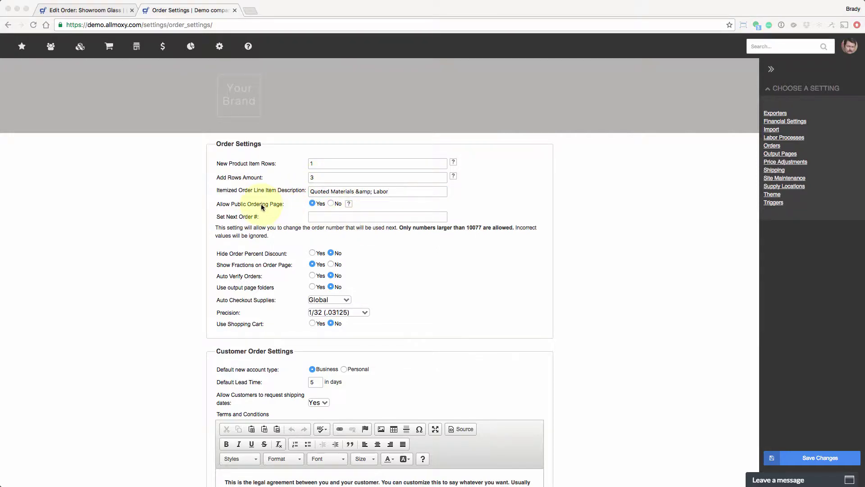
- Log out of Allmoxy from the personal tools menu on the Showroom Glass order
left_click(71, 11)
scroll(150, 107, "up", 15)
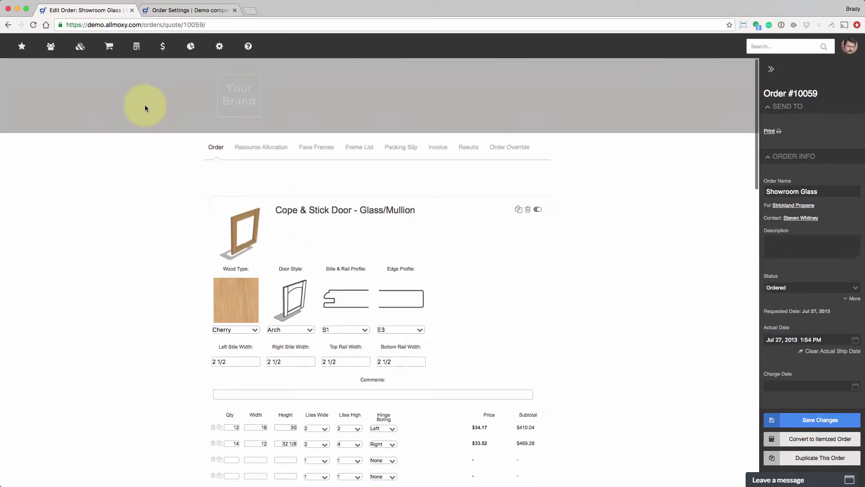
left_click(850, 46)
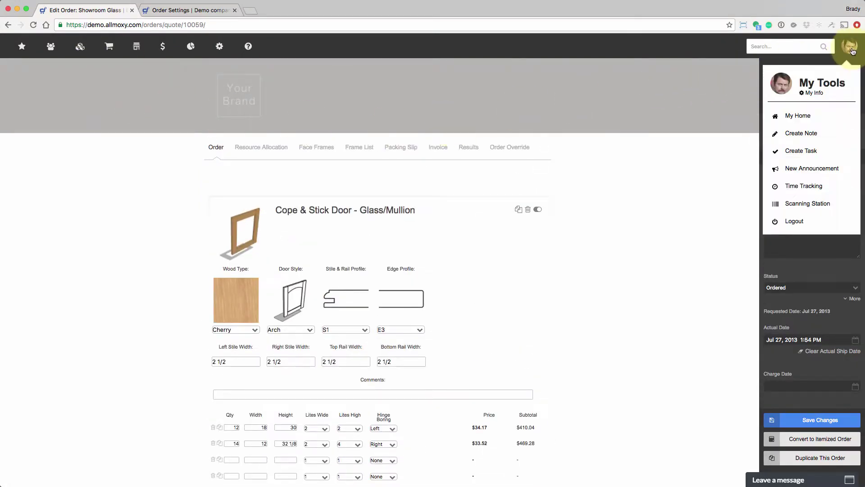
left_click(793, 220)
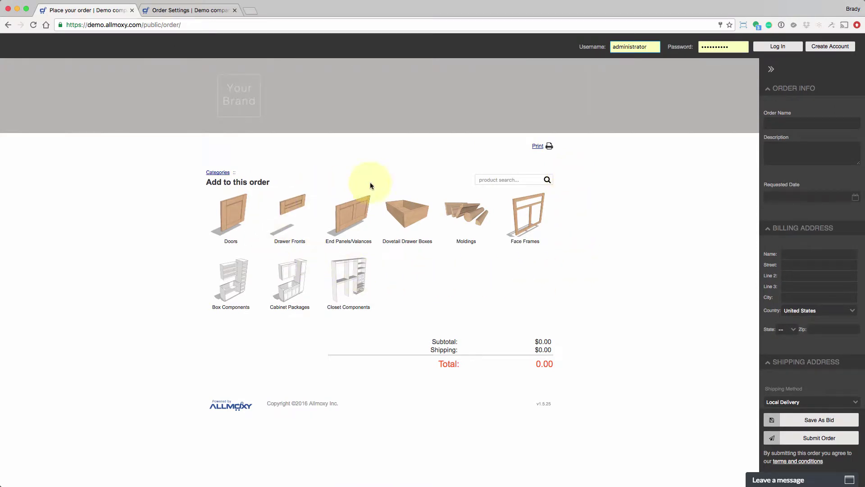
- Add a Cope & Stick Door (Custom 2-Panel Split) on the public page, then go to login
left_click(230, 212)
left_click(289, 215)
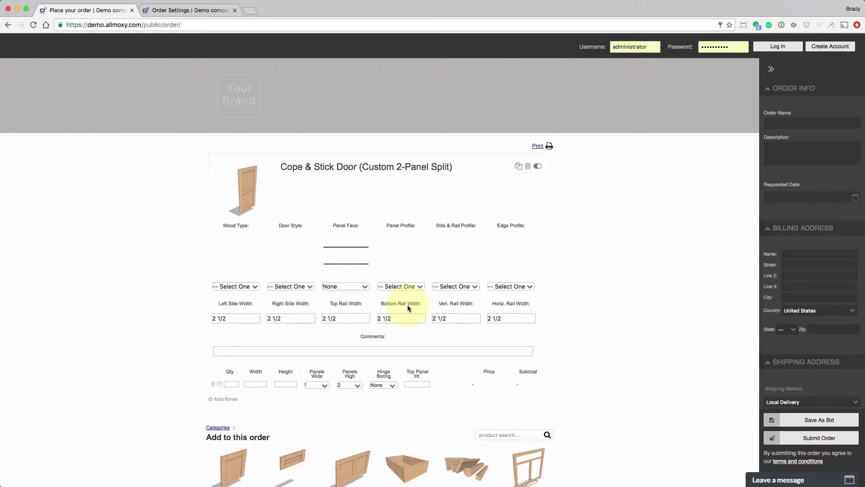
left_click(792, 47)
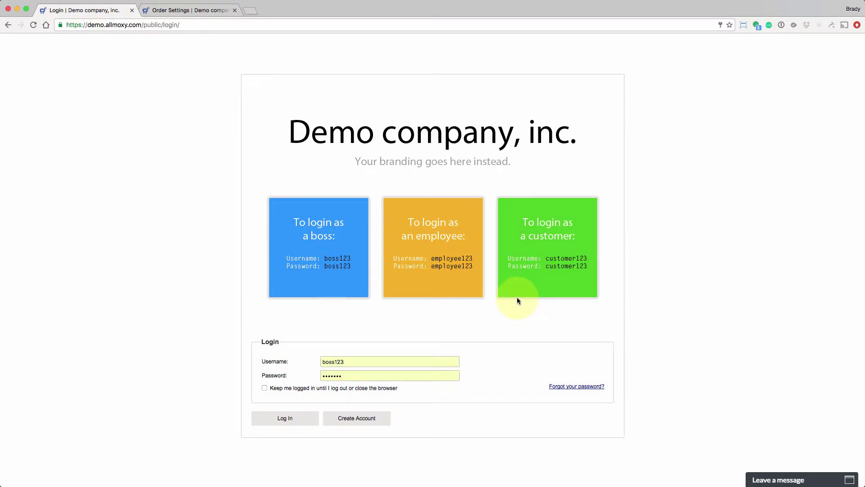
- Enter 1234 in Set Next Order #, which is rejected as below 10077
left_click(218, 13)
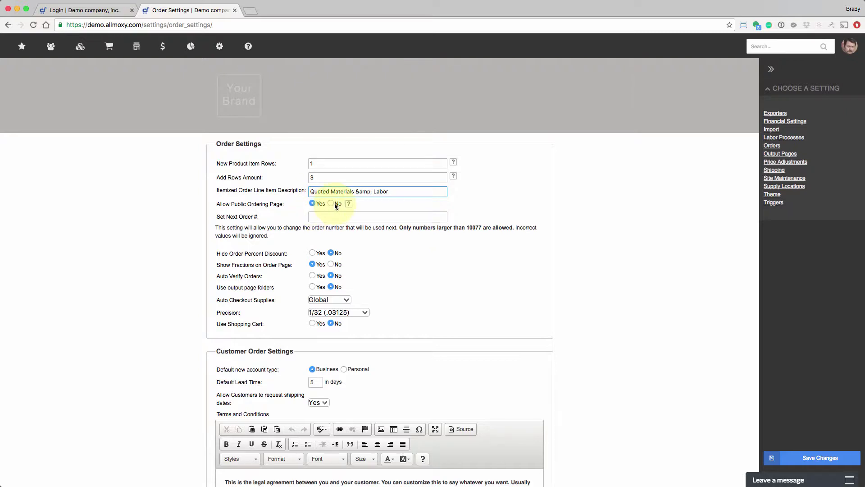
left_click(334, 215)
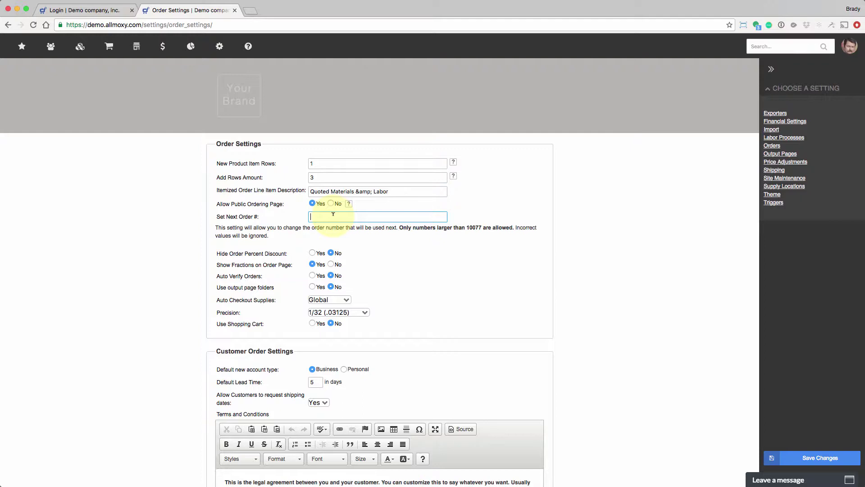
type("1234")
left_click(234, 68)
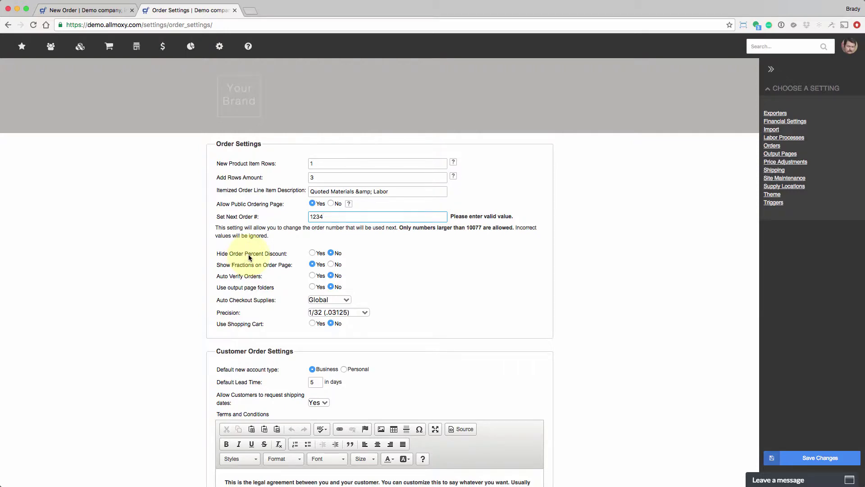
- Apply a 12 percent discount to the new door order
left_click(74, 10)
scroll(596, 332, "down", 5)
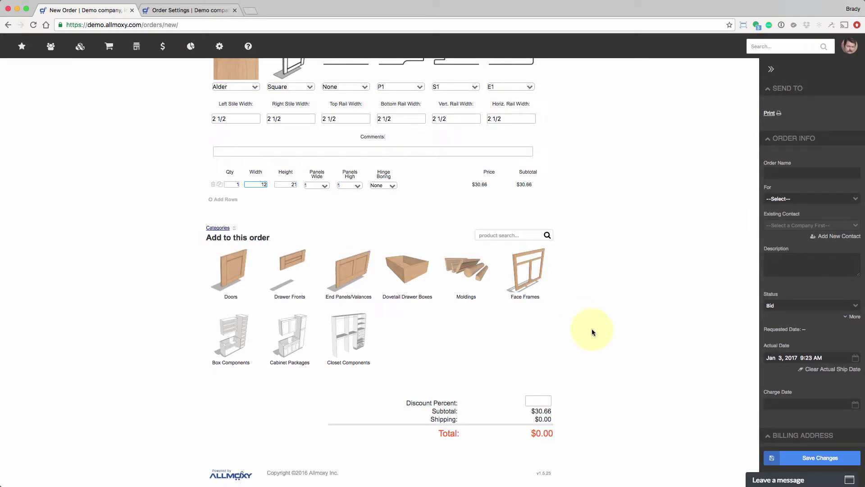
left_click_drag(416, 402, 460, 404)
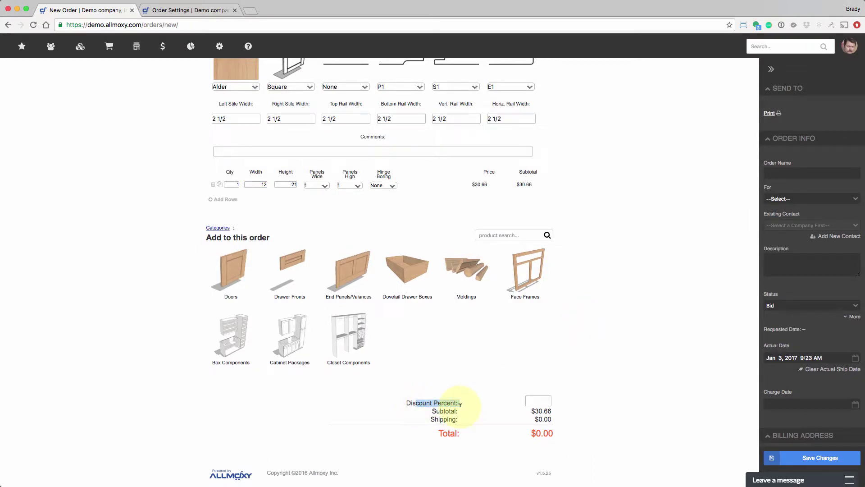
left_click(542, 399)
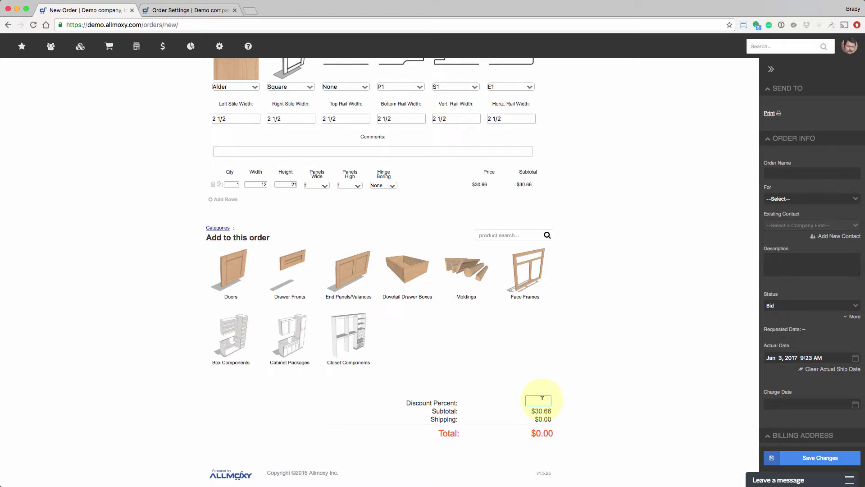
type("12")
key("Tab")
scroll(566, 391, "up", 3)
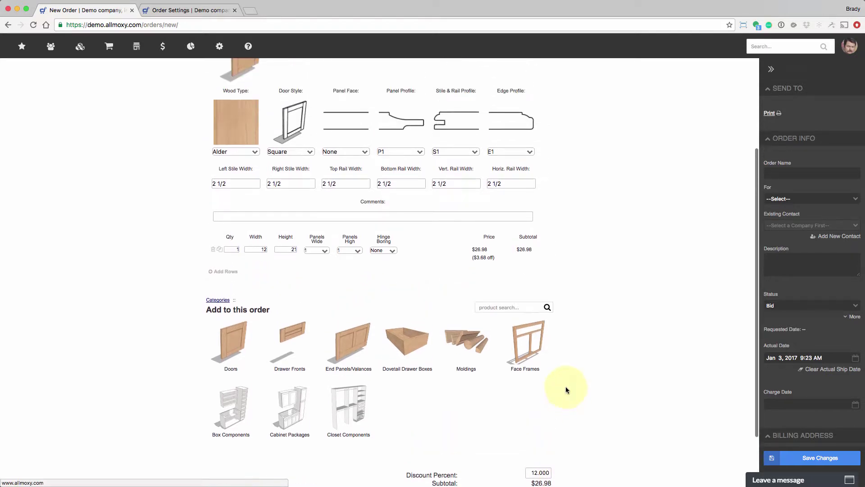
scroll(566, 390, "down", 3)
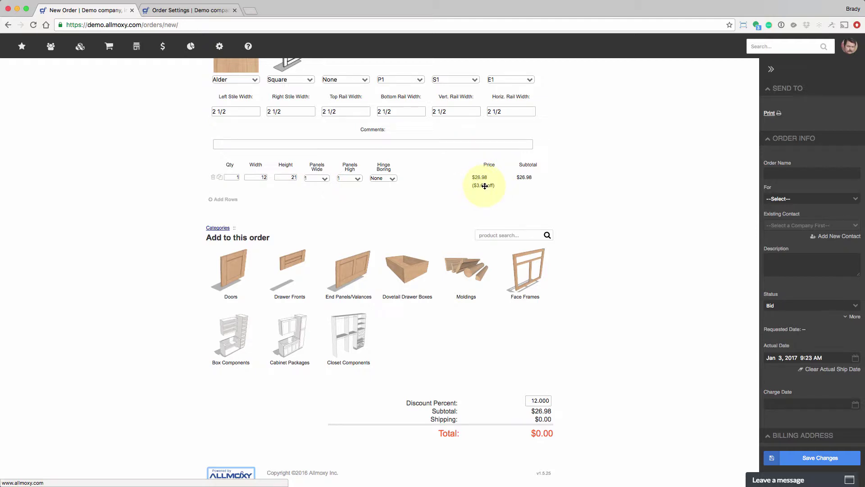
left_click(533, 399)
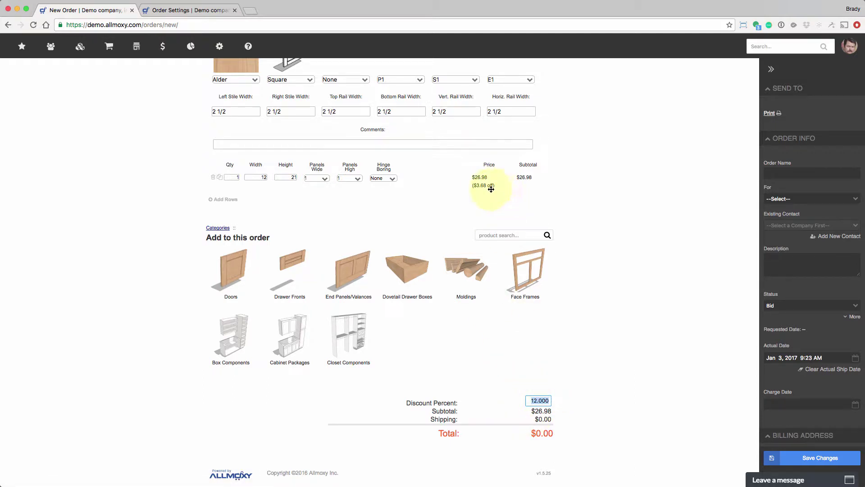
left_click(182, 10)
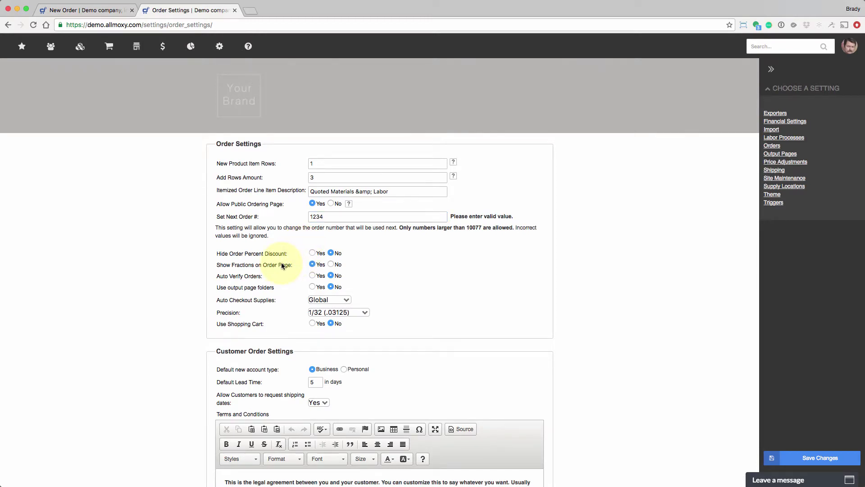
left_click(87, 12)
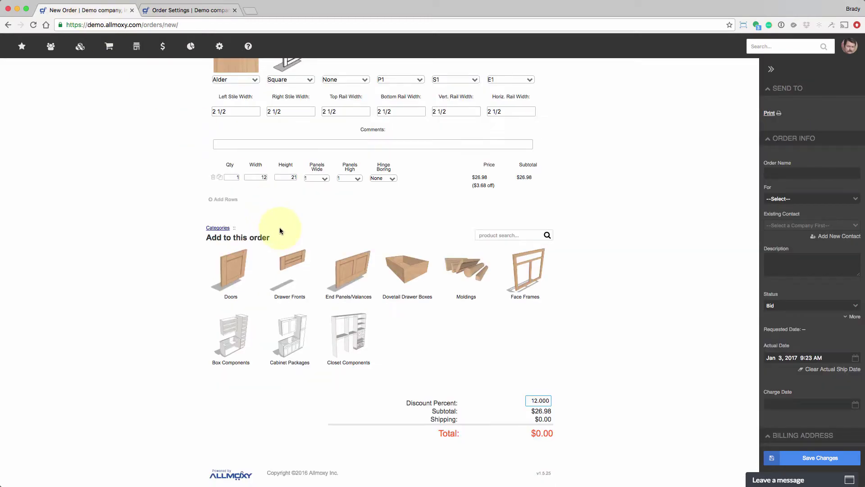
- Add a second door row with Qty 1, Width 12.5, Height 12.5; keep Show Fractions at Yes
left_click(224, 199)
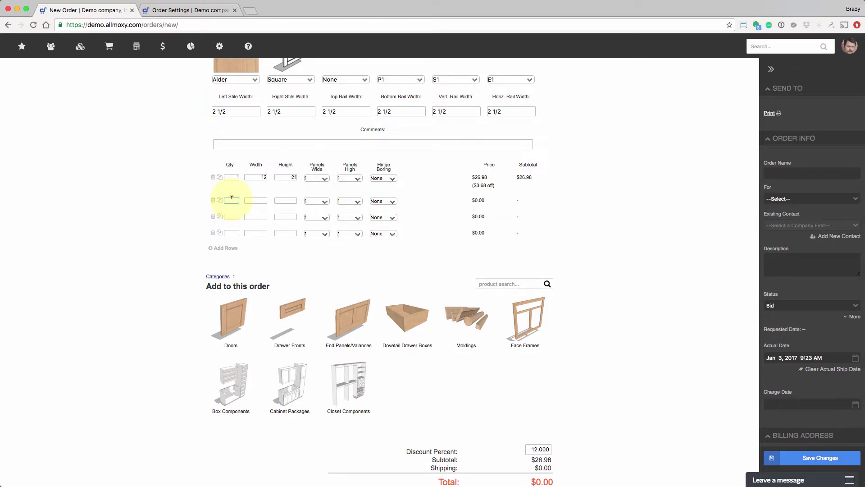
type("1")
left_click(259, 200)
type("12.5")
left_click(286, 200)
type("12.5")
left_click(261, 216)
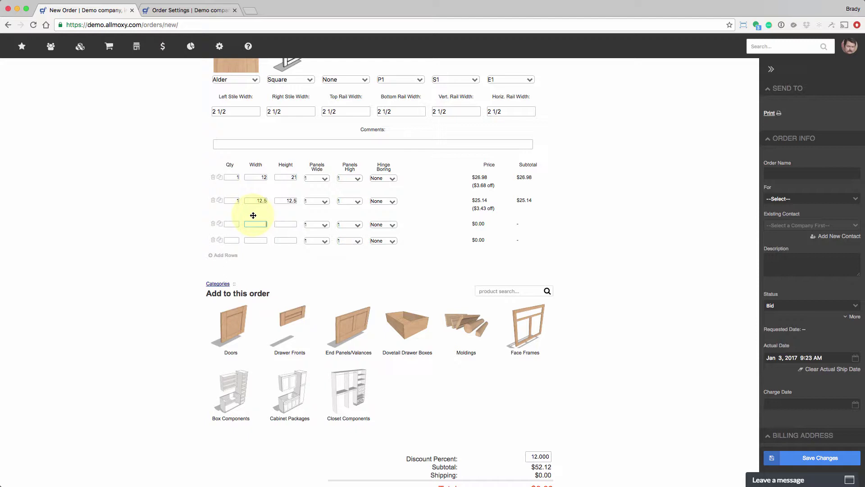
left_click(176, 10)
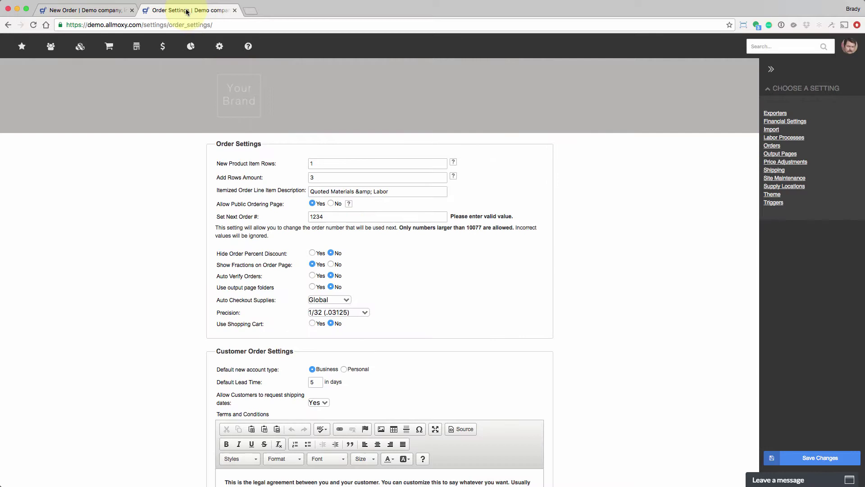
left_click(313, 264)
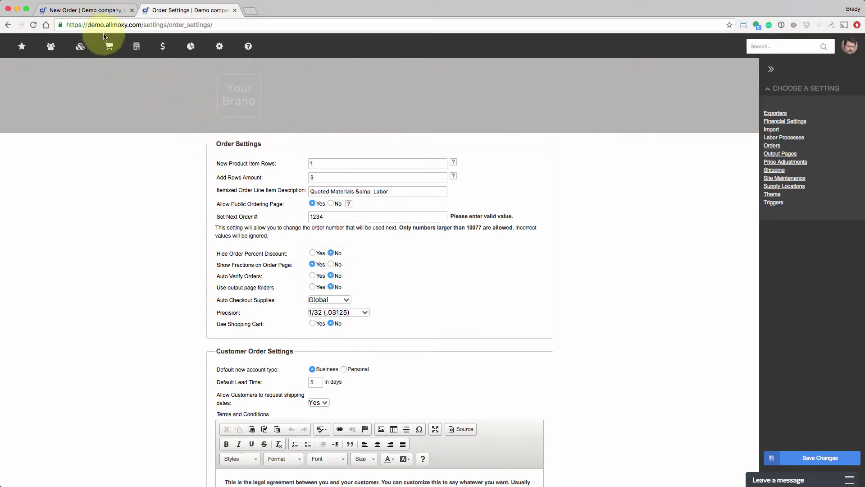
- Set the new order's Status dropdown to Ordered, then go back to Order Settings
left_click(86, 9)
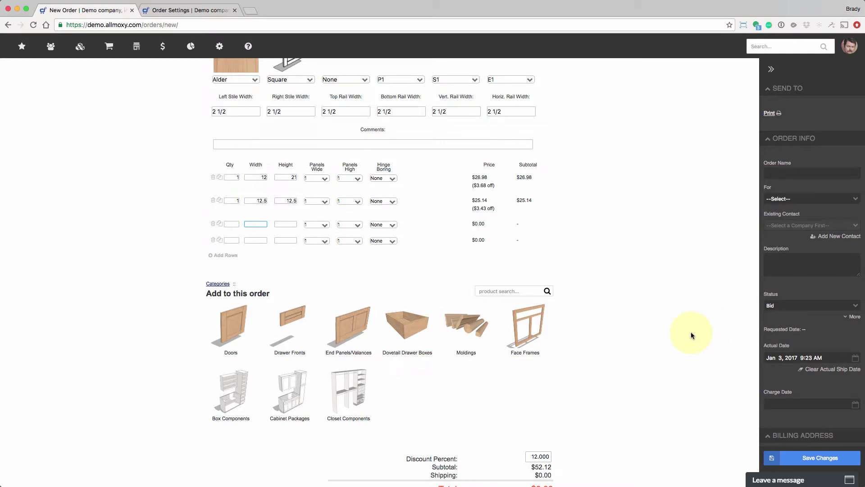
scroll(634, 338, "up", 5)
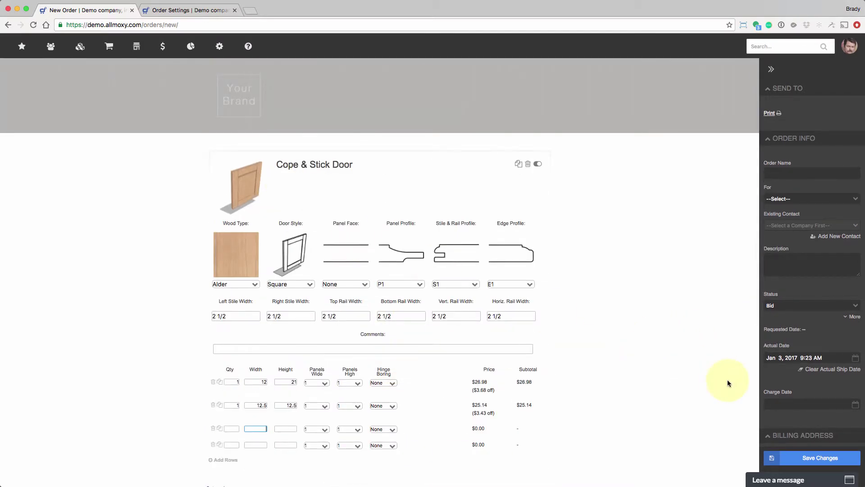
left_click(847, 307)
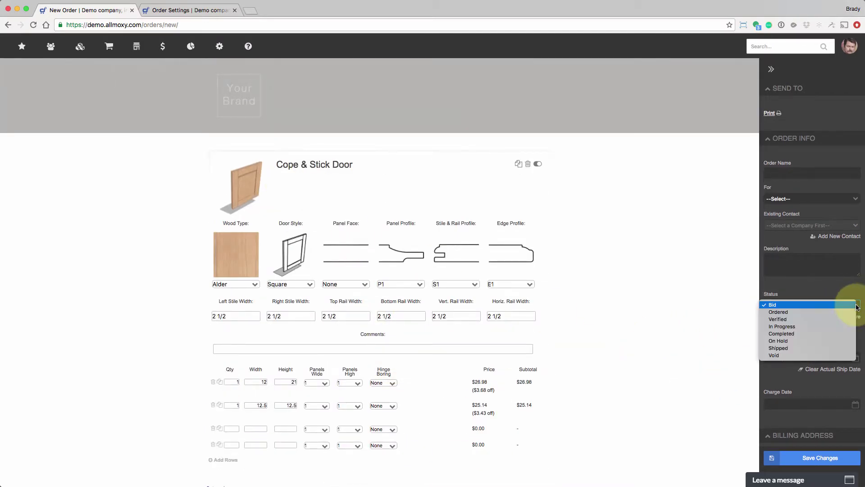
left_click(798, 311)
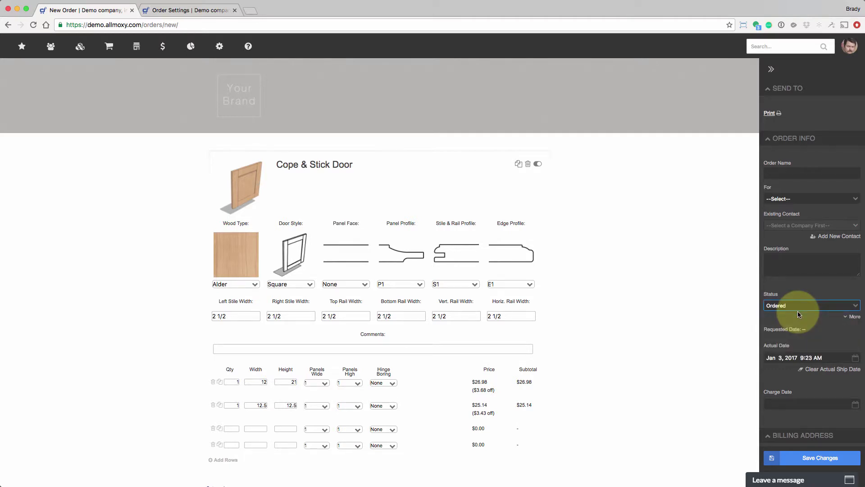
left_click(798, 309)
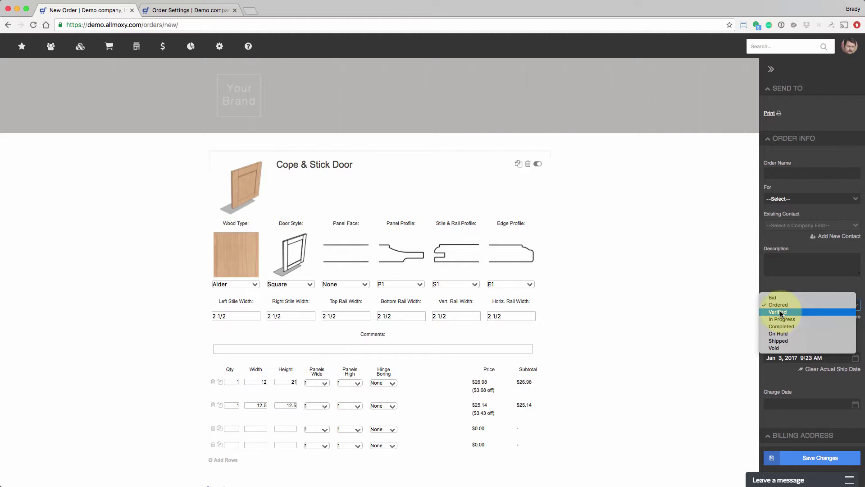
left_click(160, 13)
left_click(160, 10)
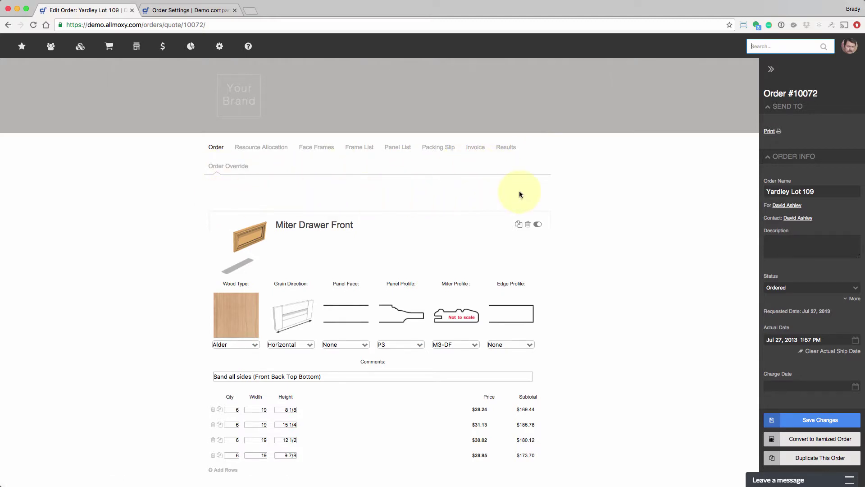
- Set Auto Checkout Supplies to Disabled, leaving Precision at 1/32 (.03125)
left_click(178, 10)
left_click(313, 287)
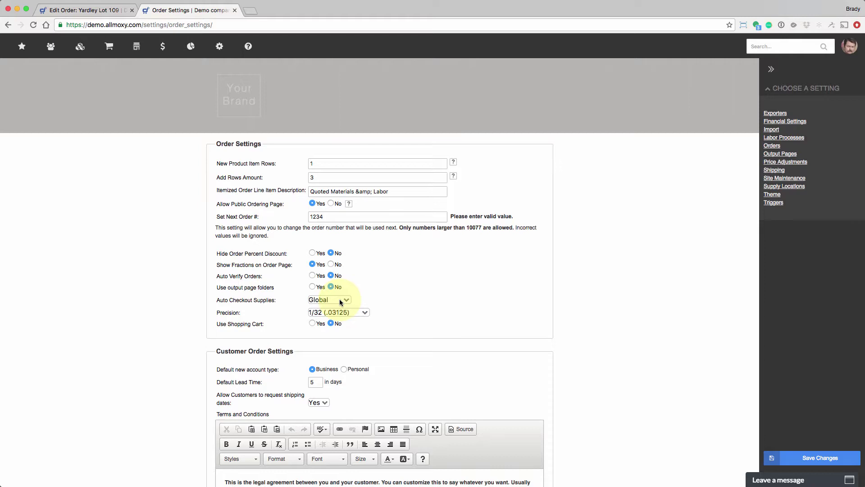
left_click(341, 302)
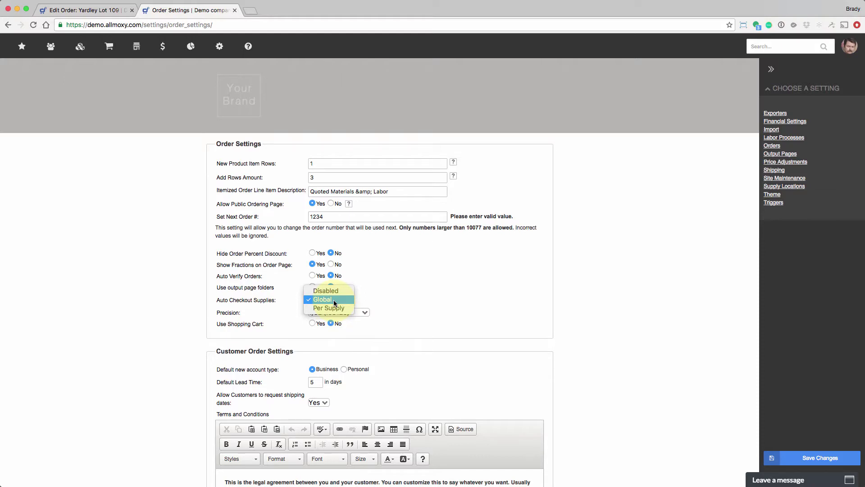
left_click(331, 291)
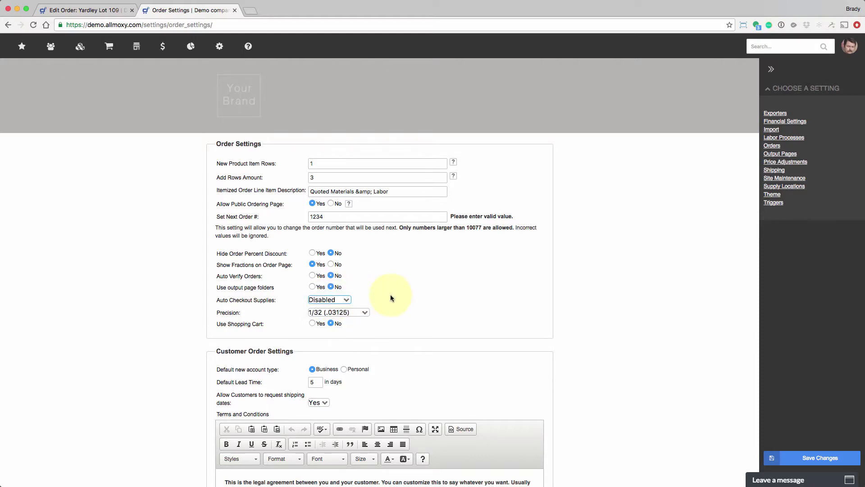
left_click(363, 313)
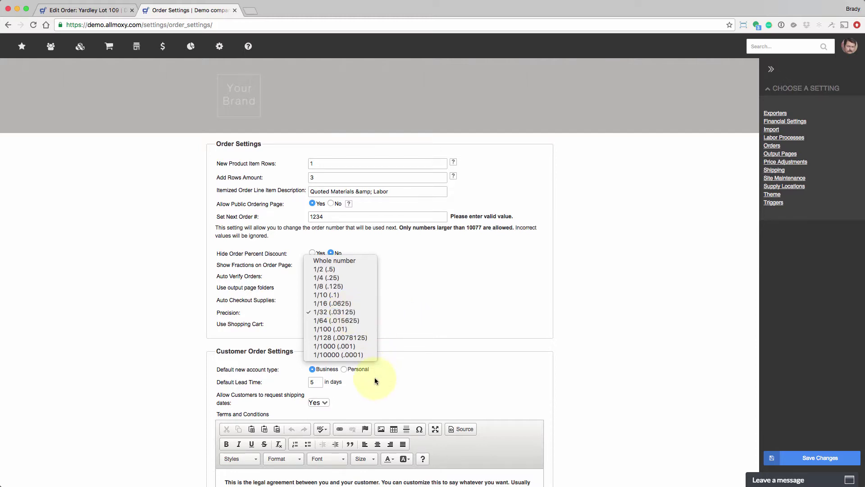
left_click(356, 343)
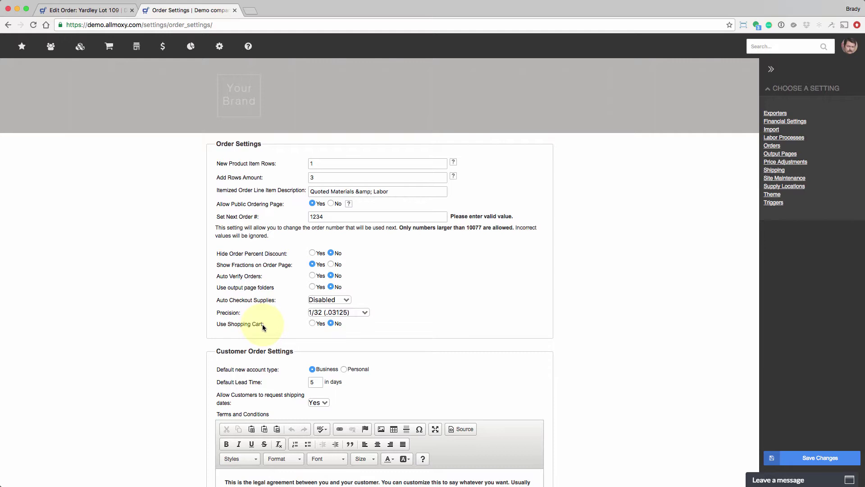
- Add two Cope & Stick Doors to the Yardley Lot 109 order, then view Order Settings
left_click(100, 11)
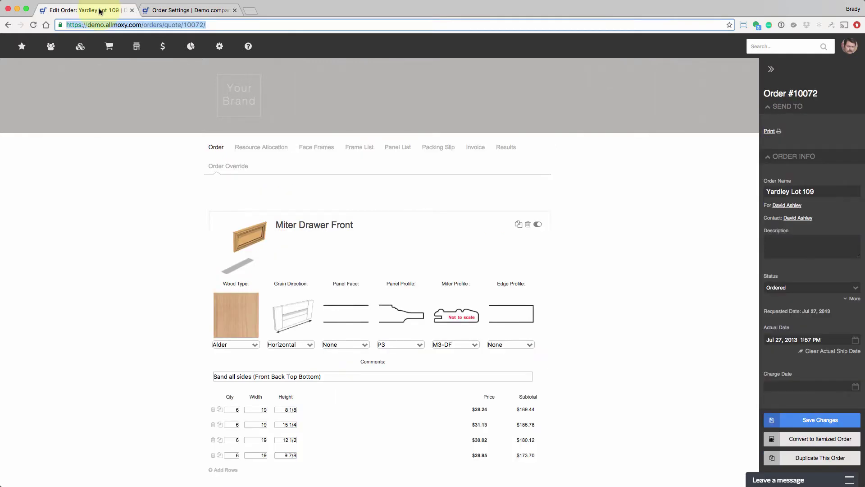
scroll(458, 329, "down", 5)
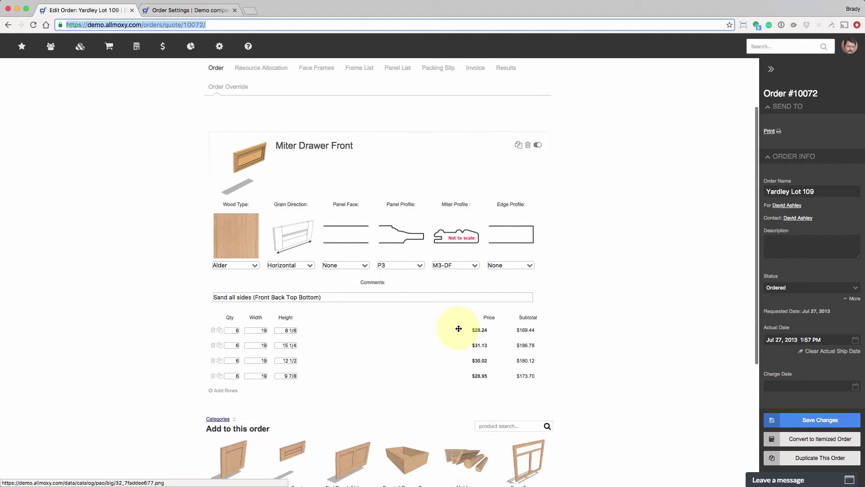
scroll(458, 329, "down", 4)
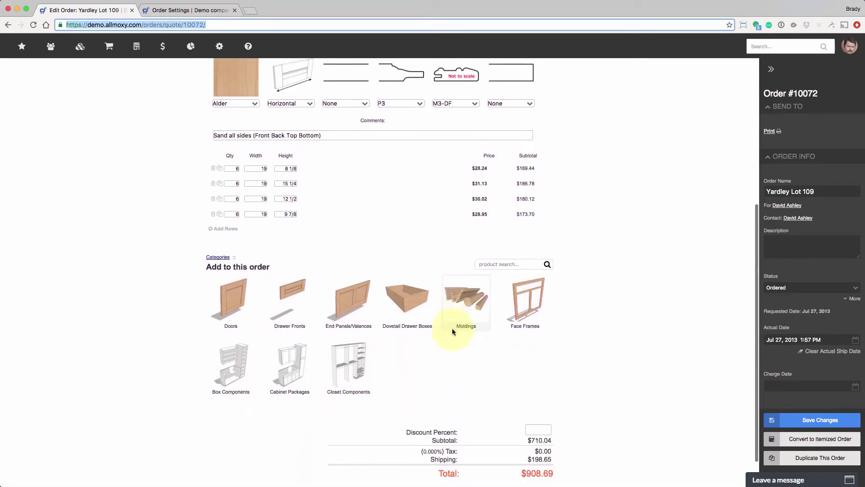
left_click(245, 317)
scroll(280, 318, "down", 4)
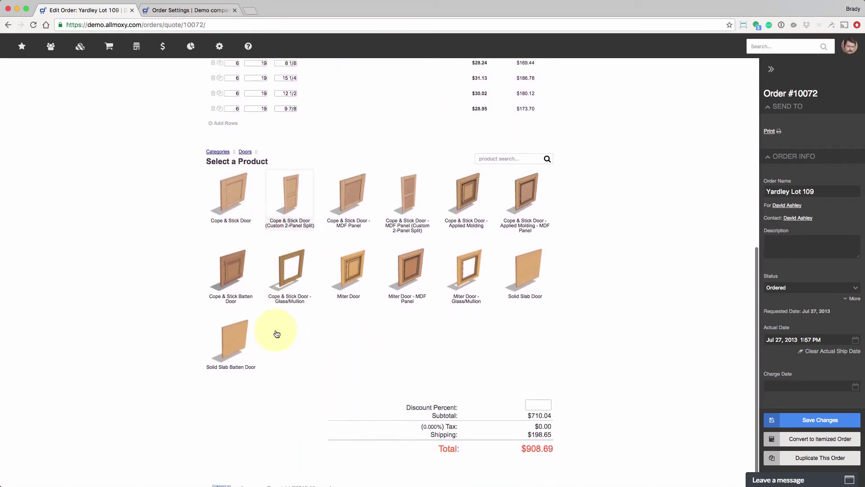
left_click(226, 173)
scroll(329, 296, "down", 5)
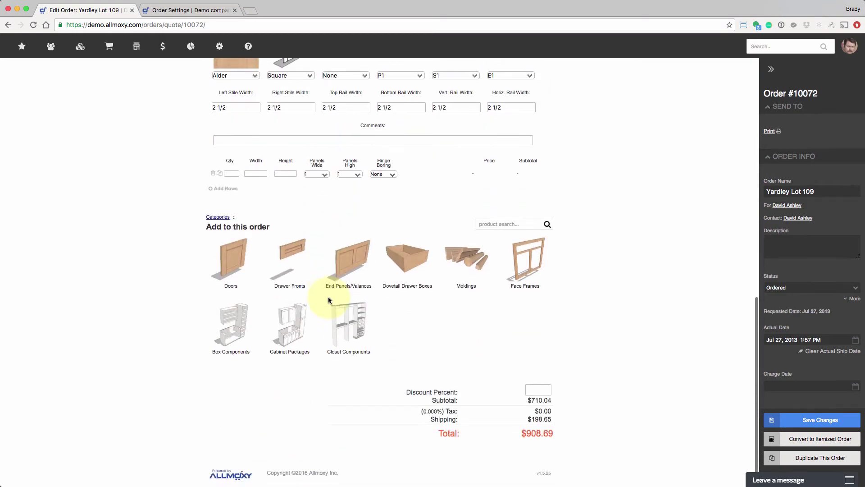
left_click(242, 282)
left_click(240, 282)
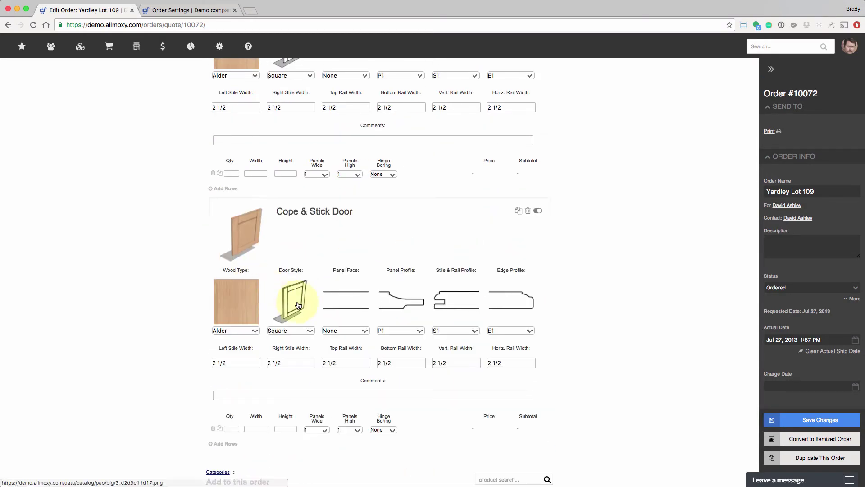
scroll(322, 316, "down", 4)
scroll(322, 315, "down", 2)
scroll(321, 313, "up", 9)
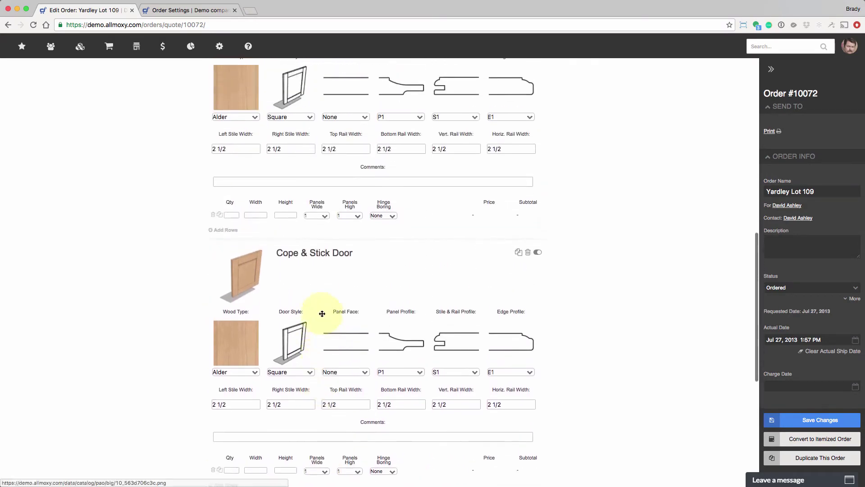
scroll(321, 314, "up", 12)
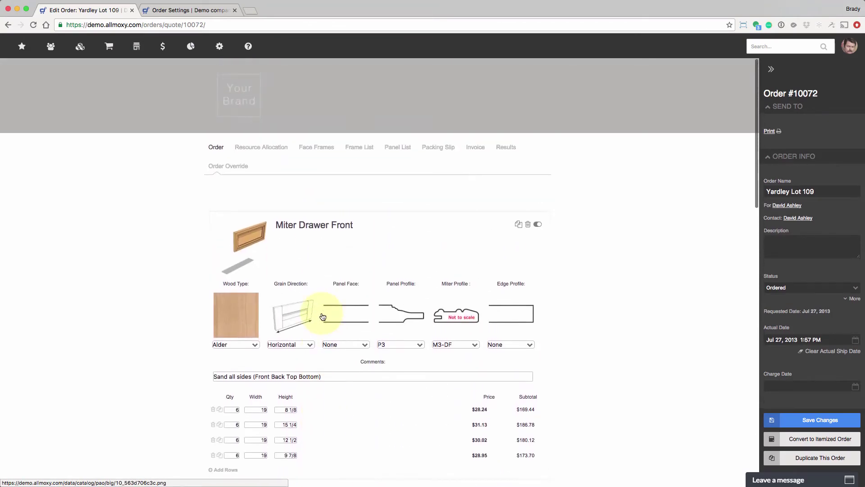
scroll(323, 316, "down", 10)
scroll(323, 316, "down", 8)
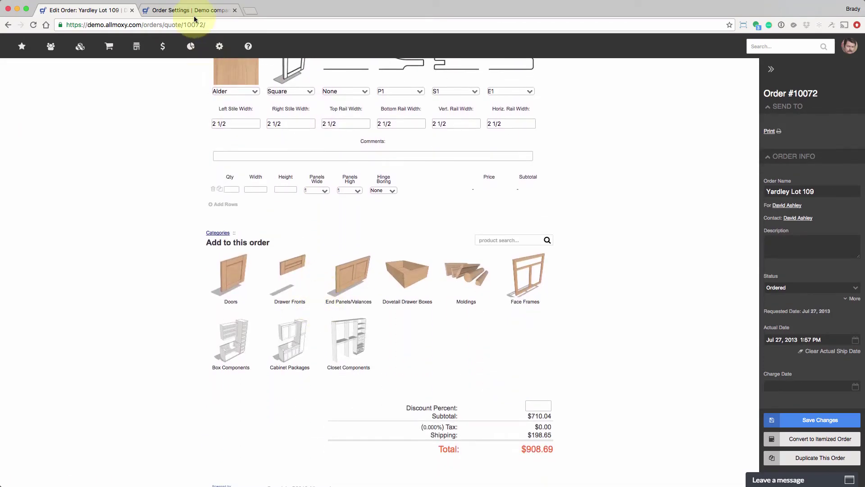
left_click(193, 12)
- Set Use Shopping Cart to Yes, save, then collapse the cart on the edited order
left_click(313, 323)
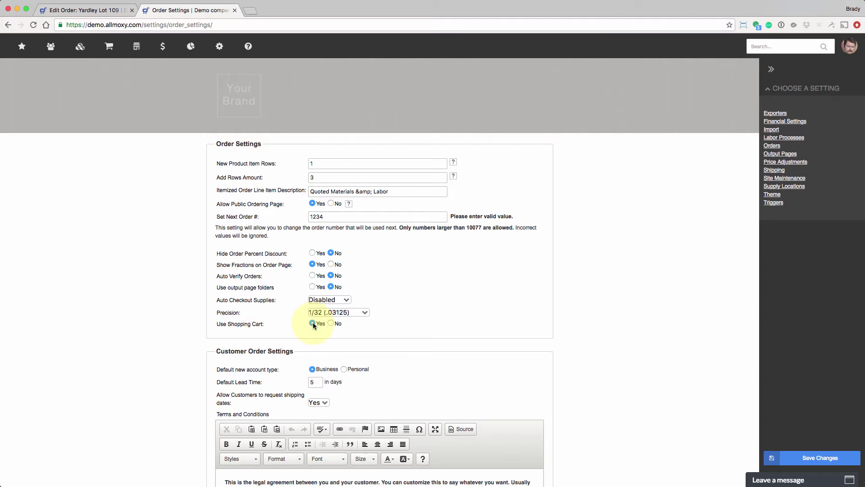
left_click(796, 458)
key("ctrl+shift+Tab")
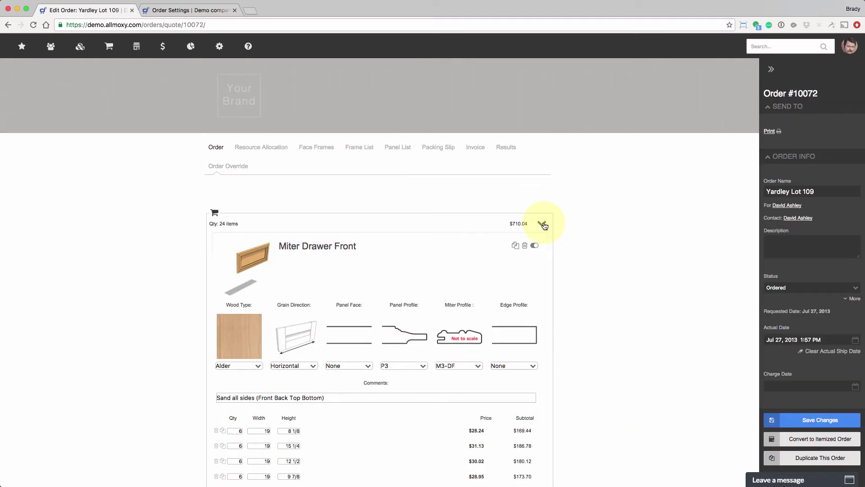
left_click(543, 224)
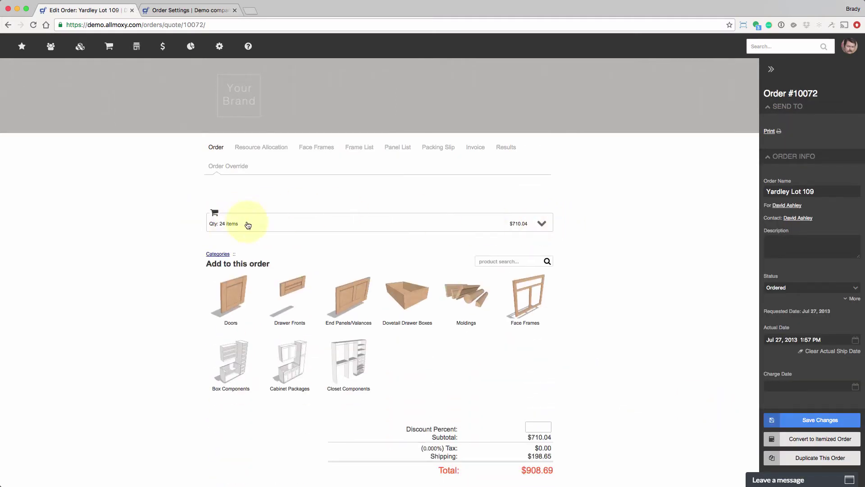
- Add a Cope & Stick Door from the Doors category to the order's cart
left_click(248, 304)
left_click(247, 299)
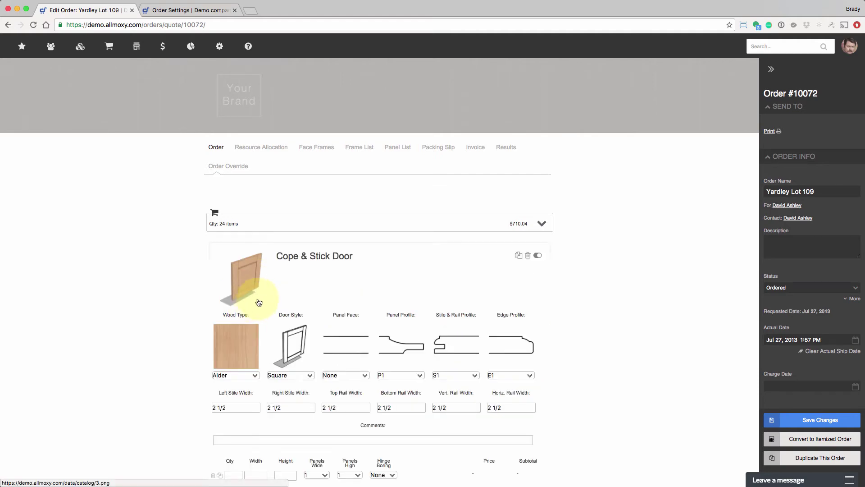
scroll(298, 324, "down", 4)
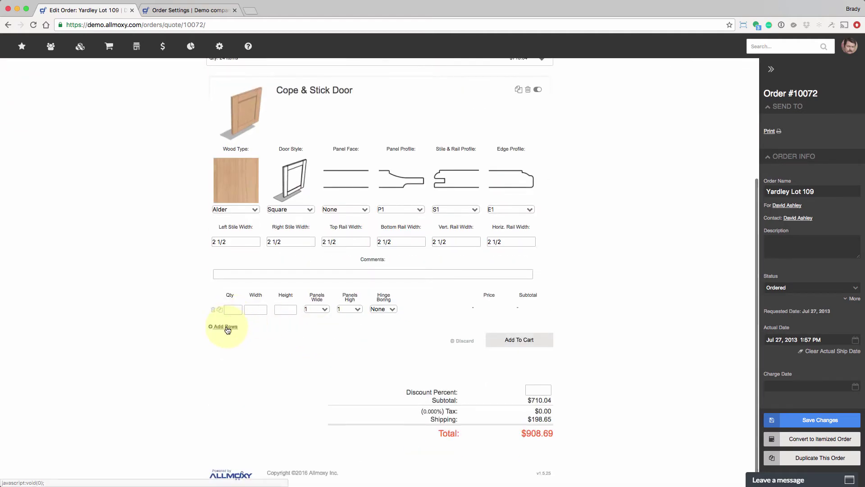
left_click(520, 342)
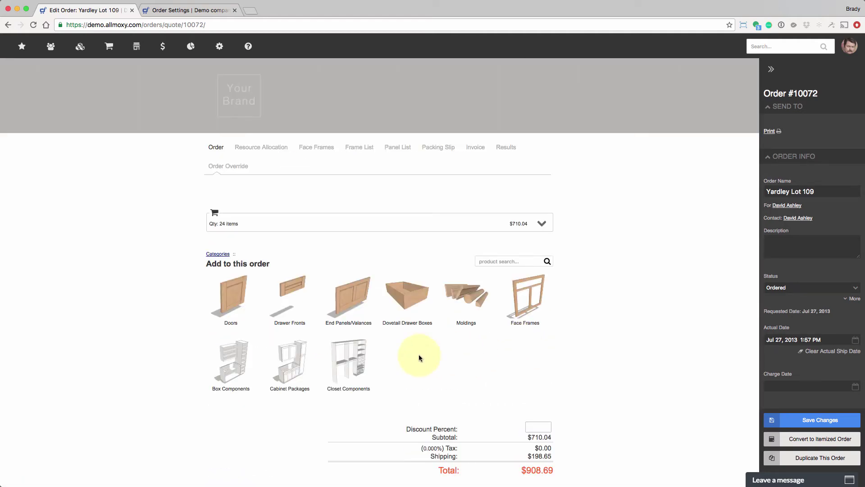
- Start a Custom 2-Panel Split door, then discard the unfinished configuration
left_click(234, 297)
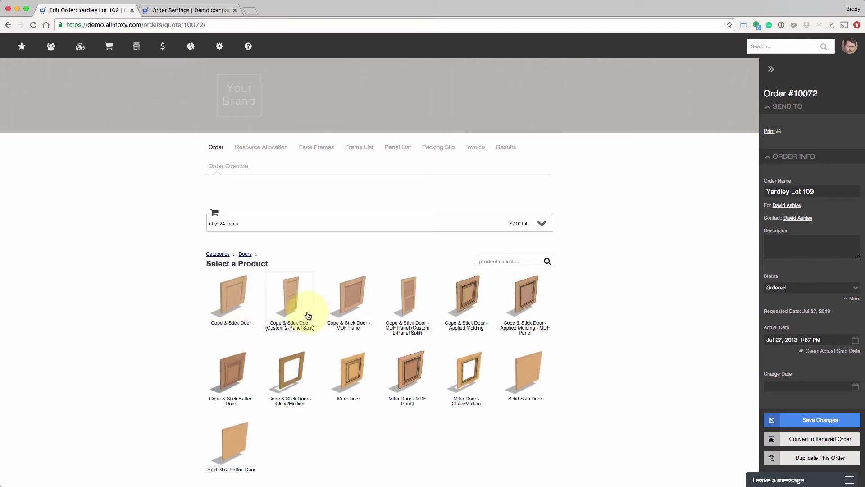
left_click(309, 316)
scroll(351, 379, "down", 3)
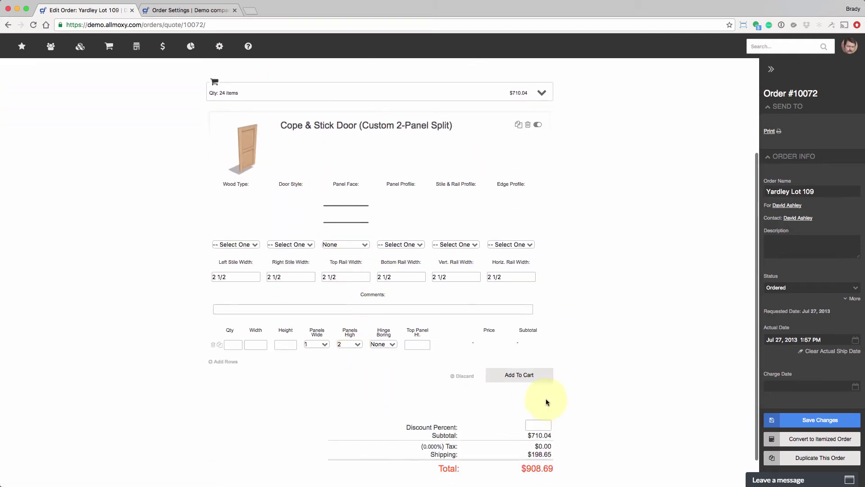
left_click(539, 379)
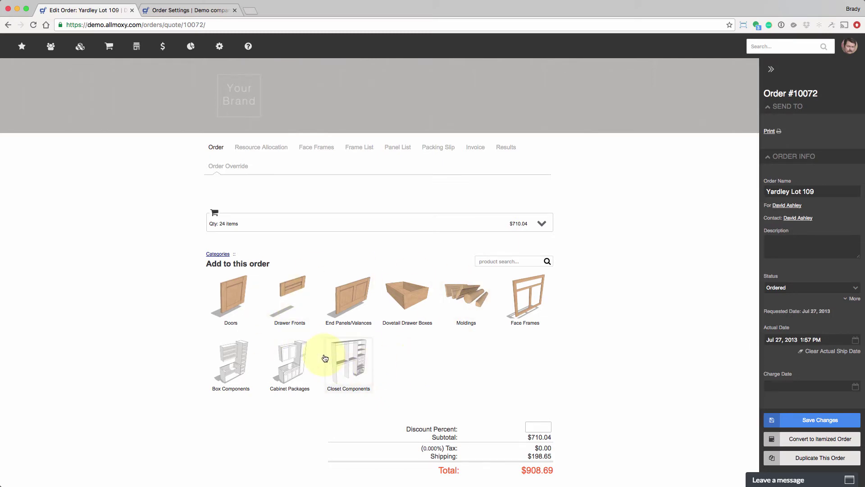
- Expand the cart to review its 24 items totaling $710.04, then collapse it
left_click(541, 224)
scroll(537, 242, "down", 5)
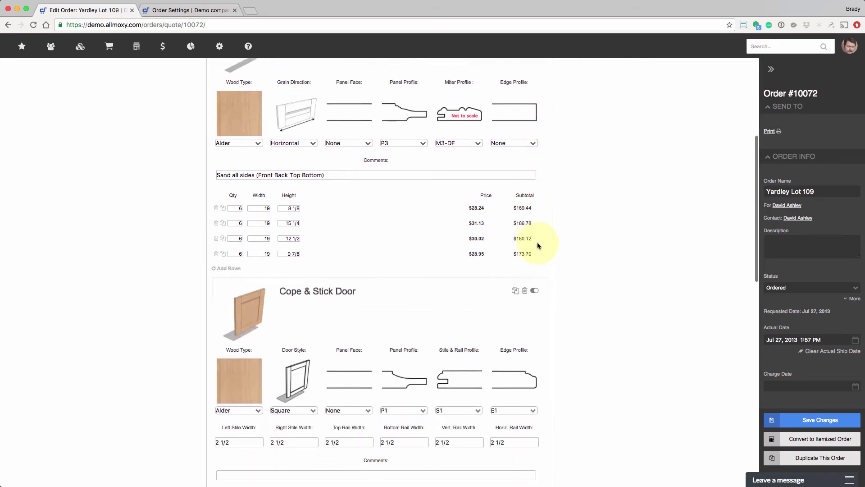
scroll(541, 212, "up", 5)
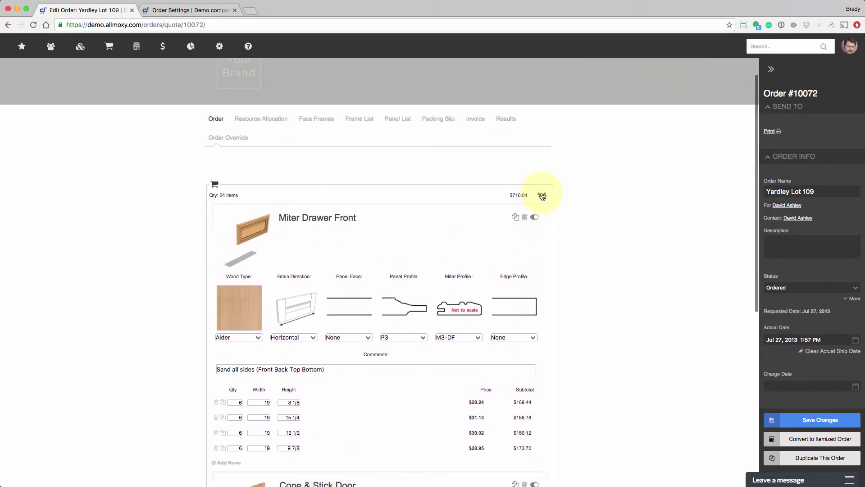
left_click(543, 195)
- Return to the Order Settings page and scroll down to Customer Order Settings and Terms and Conditions
left_click(171, 10)
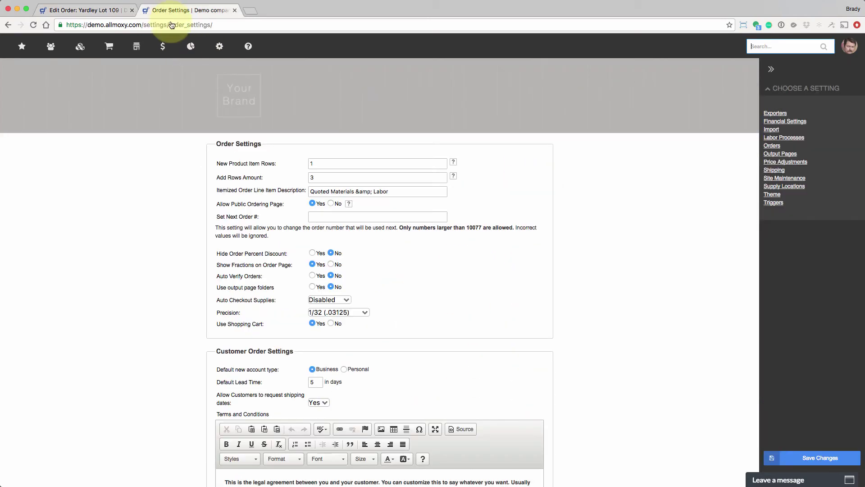
scroll(333, 323, "down", 5)
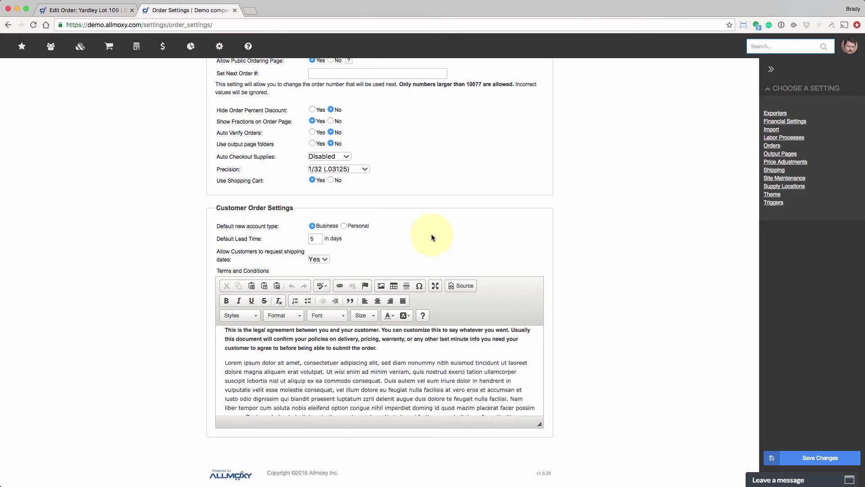
left_click(316, 258)
left_click(318, 267)
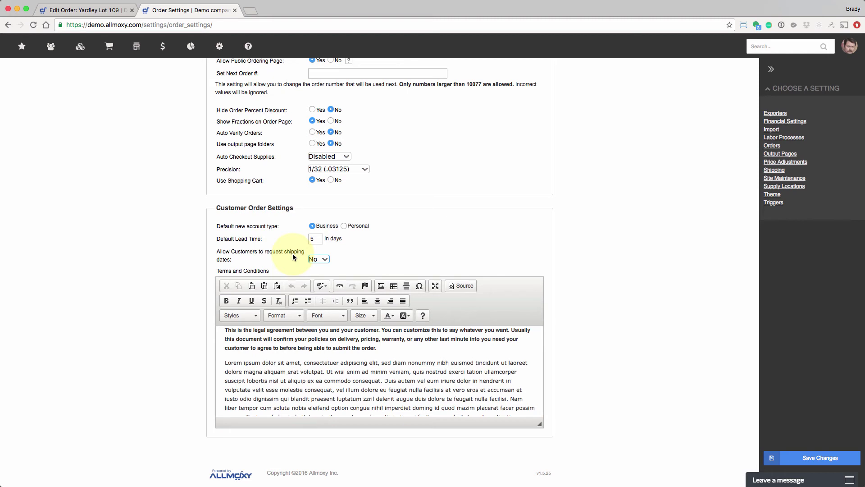
left_click(309, 237)
left_click(315, 260)
left_click(318, 251)
scroll(343, 340, "down", 2)
scroll(348, 338, "up", 1)
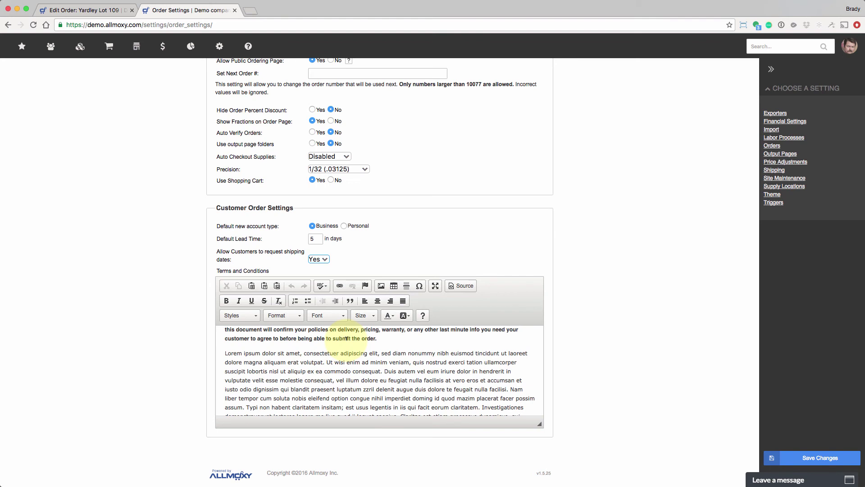
scroll(347, 338, "up", 3)
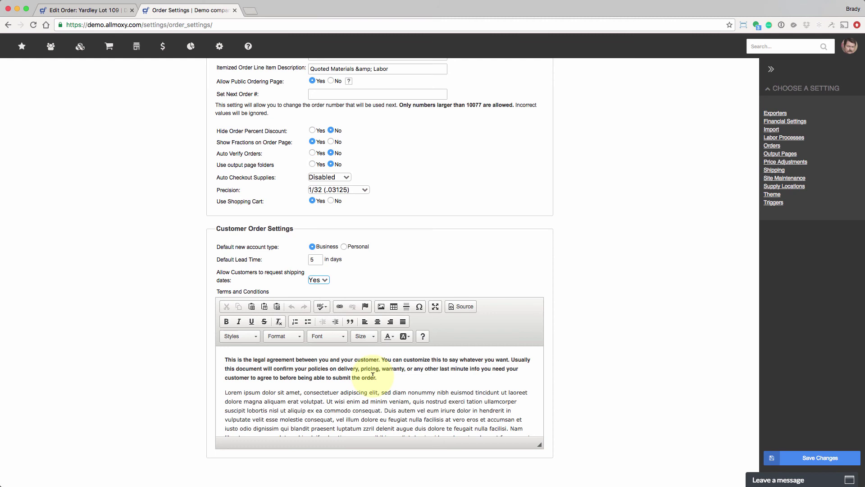
left_click(383, 400)
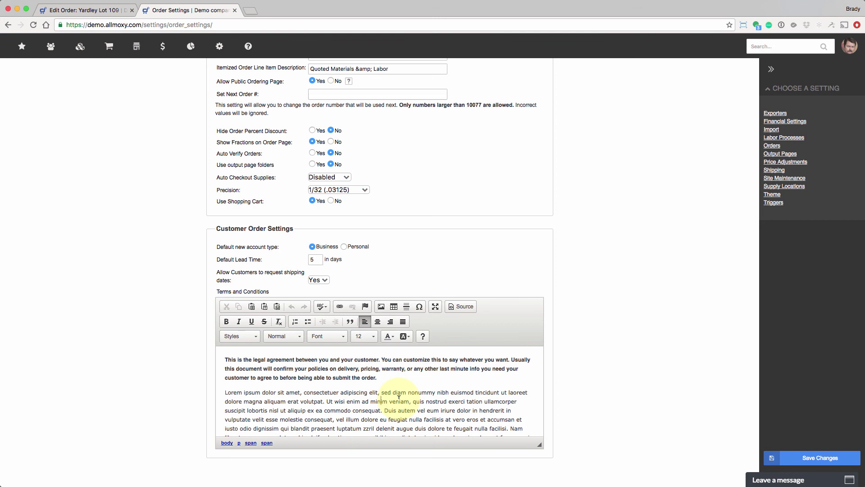
scroll(399, 397, "up", 5)
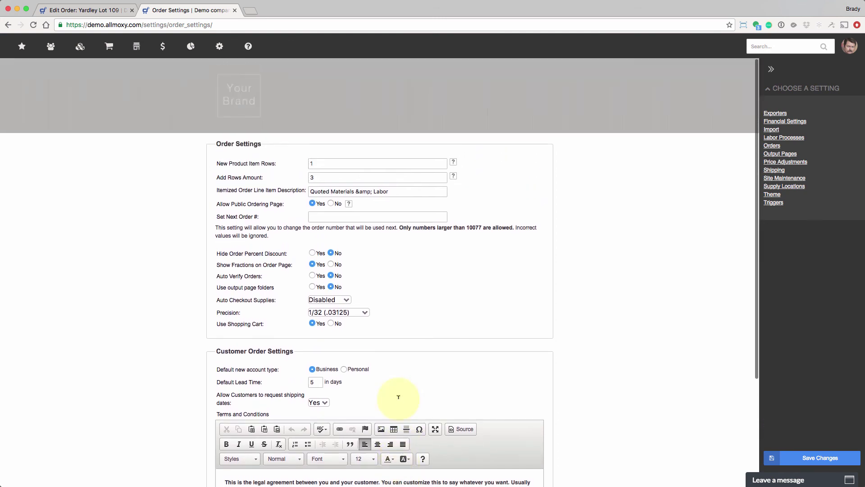
scroll(399, 400, "down", 5)
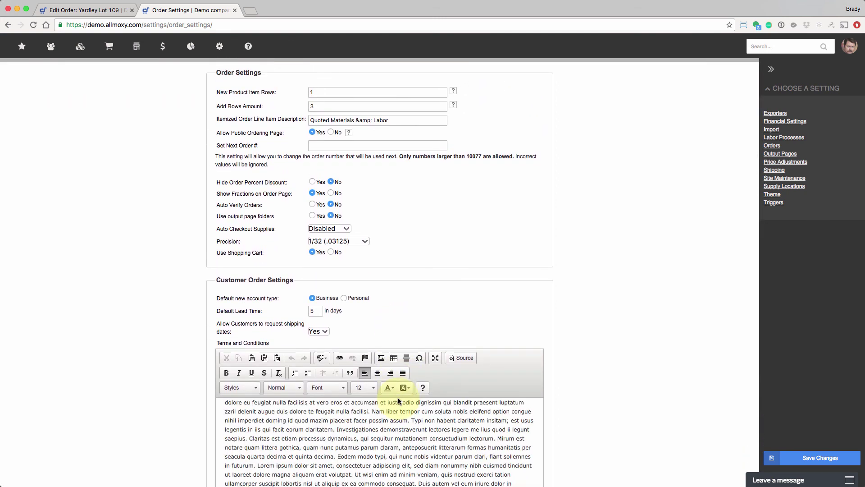